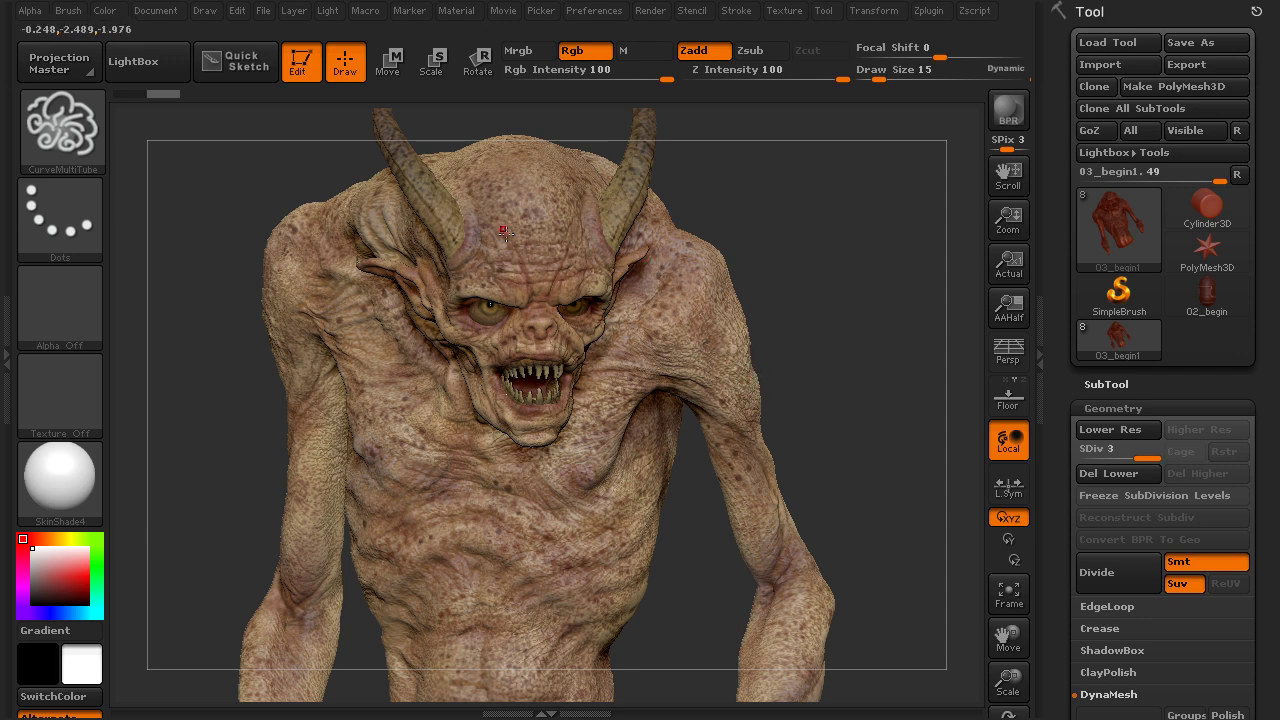
Step: Turn on the polygon wireframe to examine the creature body's polygroups and topology from several angles, and turn it off again
mouse_move(869, 417)
mouse_down()
mouse_move(837, 420)
mouse_move(871, 411)
mouse_up()
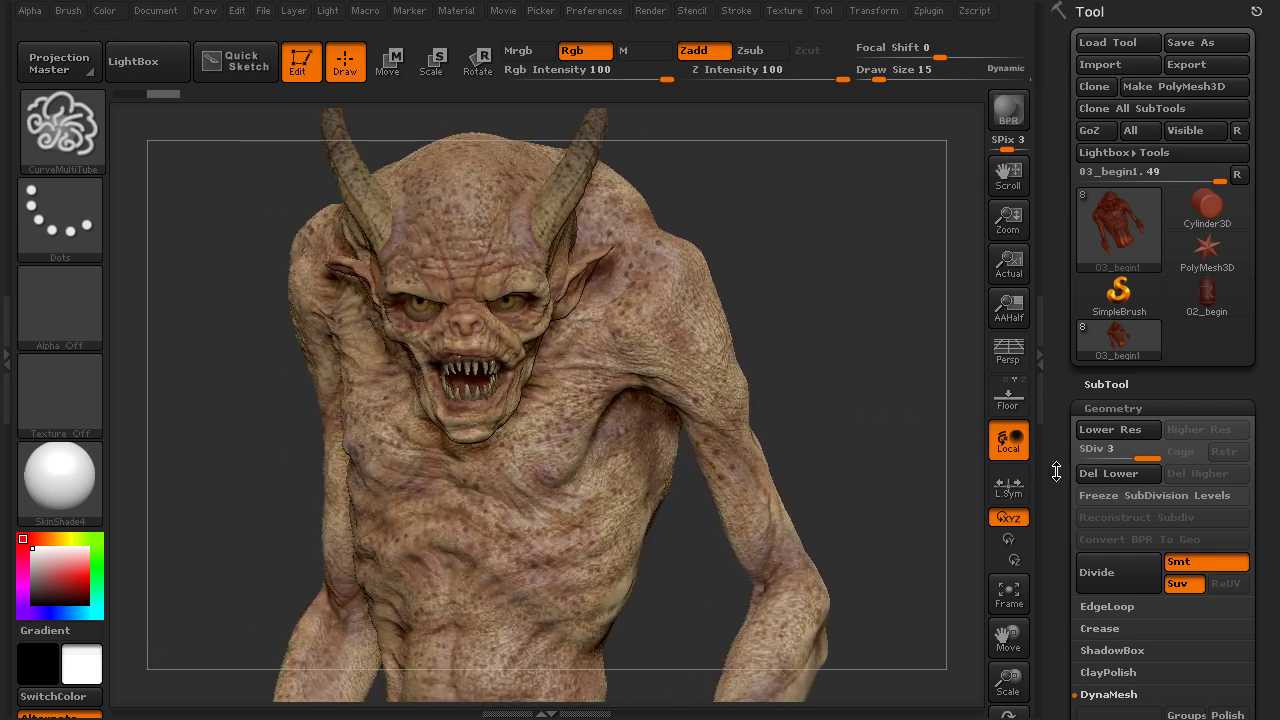
scroll(1058, 507, down, 1)
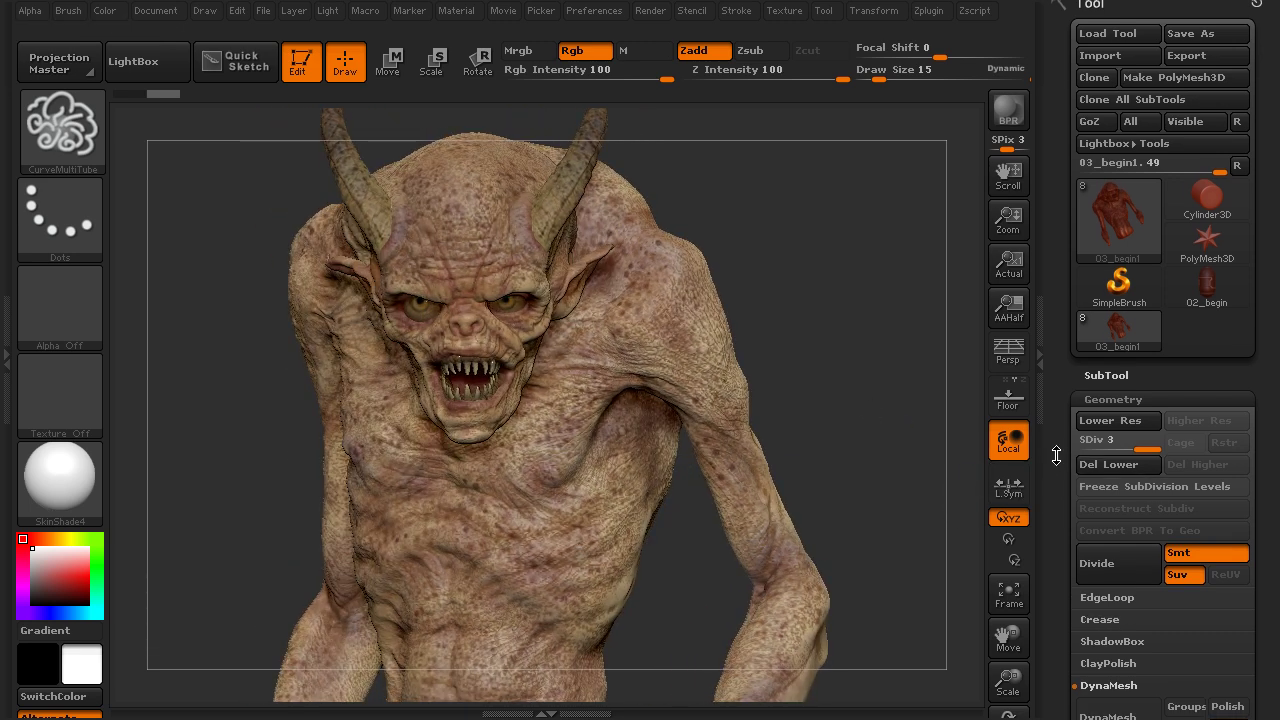
click(928, 10)
click(873, 10)
click(990, 360)
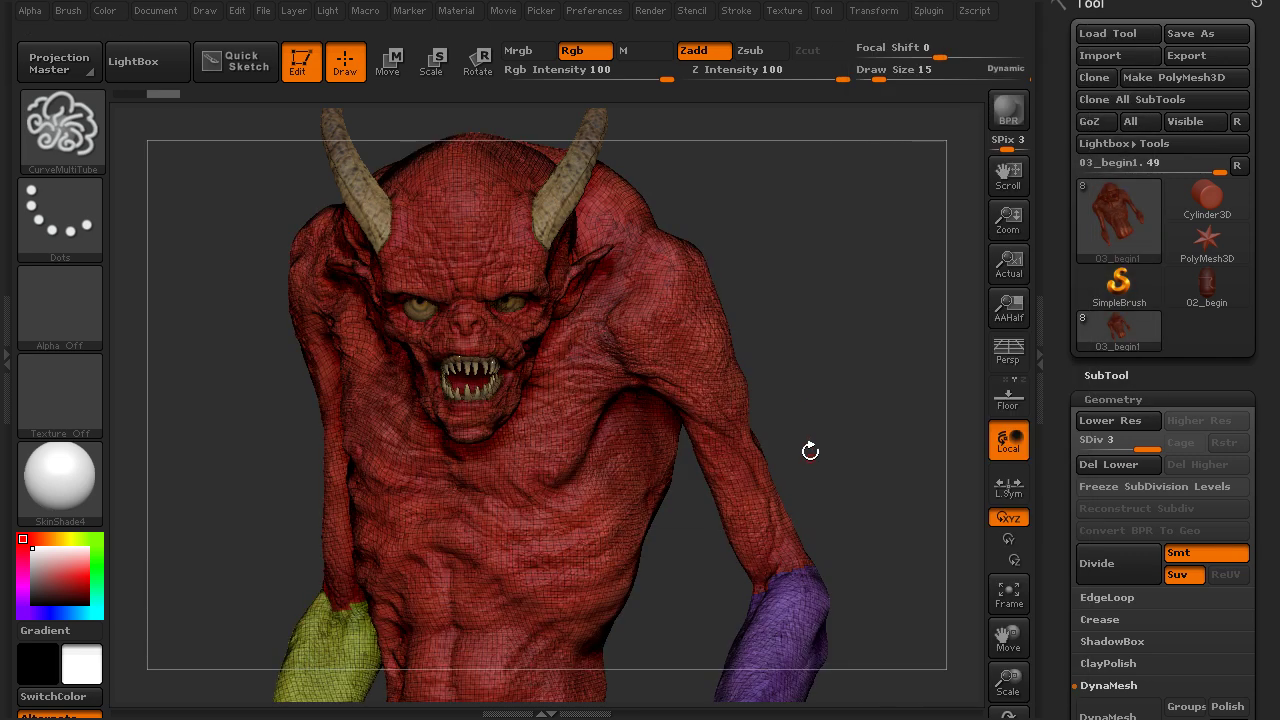
drag(855, 489, 785, 383)
click(874, 11)
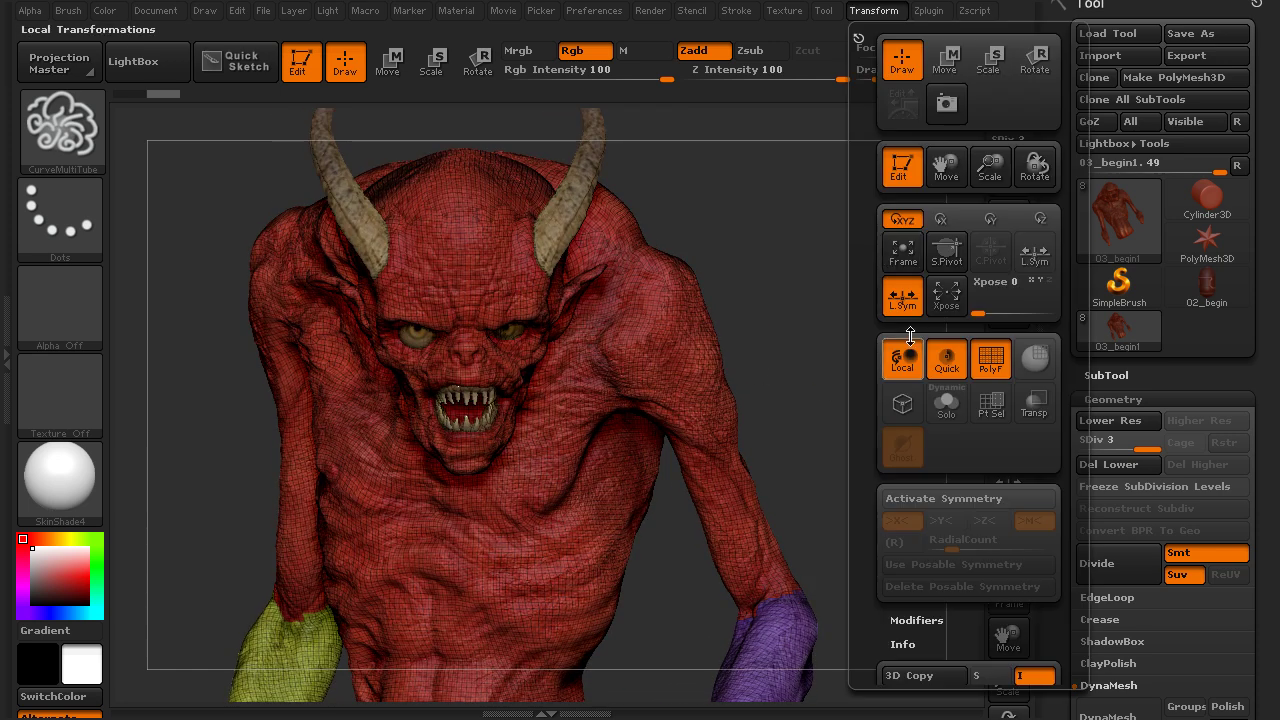
click(990, 360)
drag(846, 439, 880, 411)
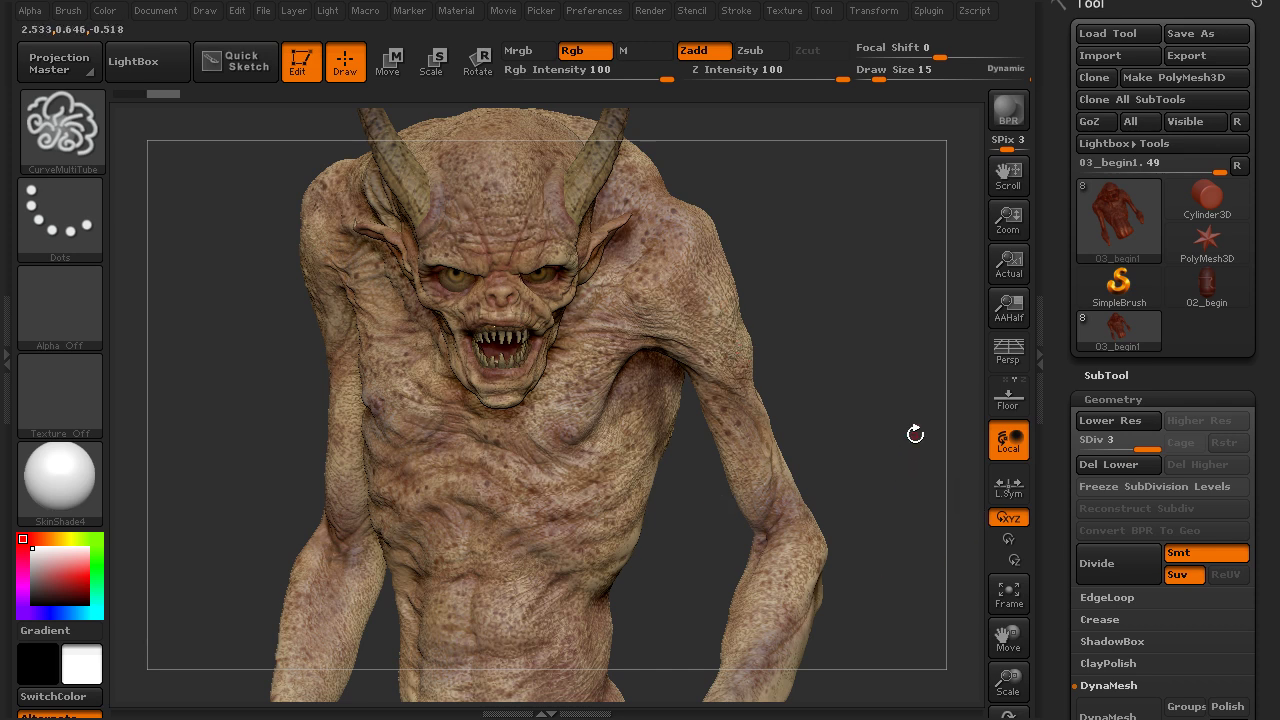
Step: Convert the 03_begin1 body to DynaMesh at resolution 512, declining to freeze its subdivision levels
drag(1062, 370, 1069, 329)
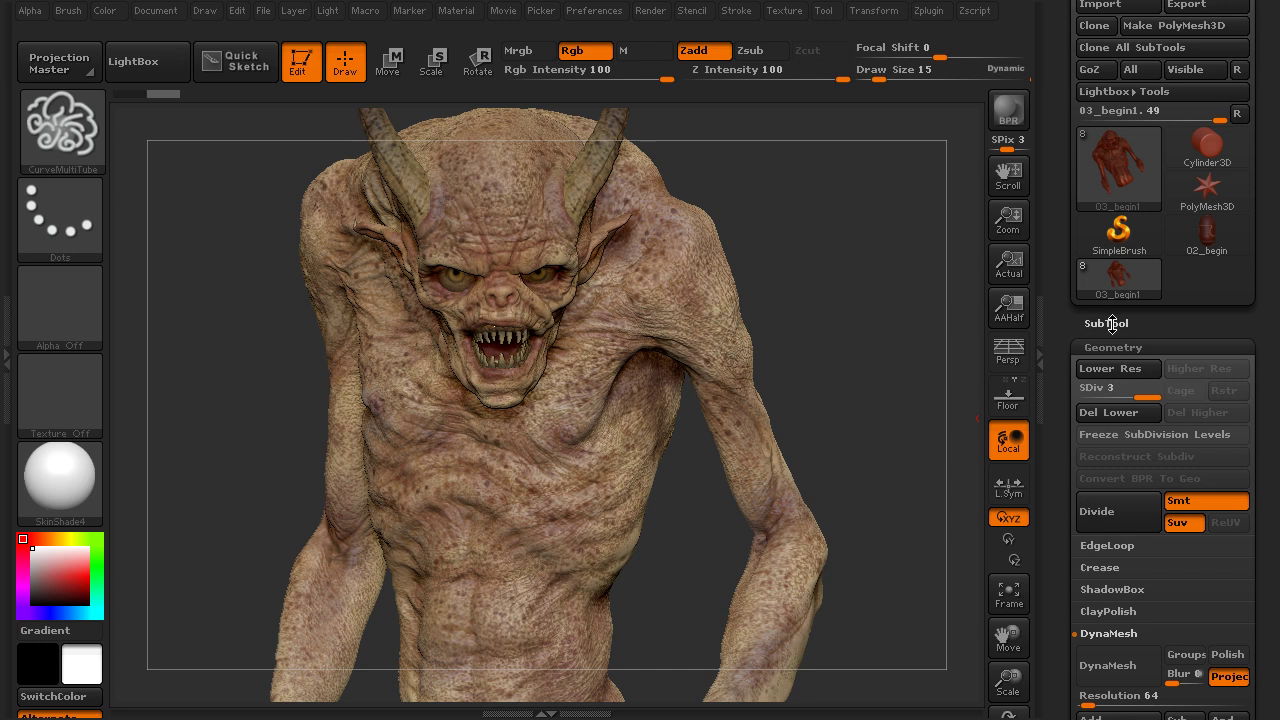
click(1113, 325)
drag(1074, 163, 1061, 235)
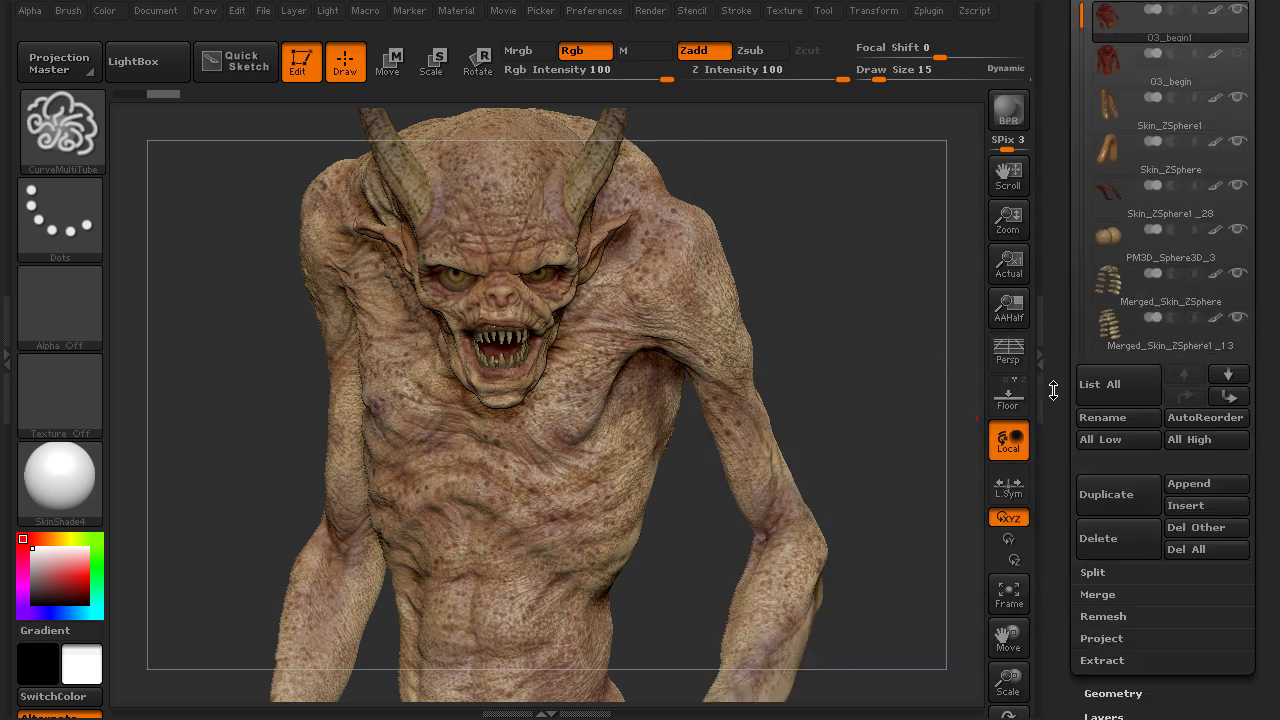
drag(1053, 390, 1070, 263)
click(1103, 424)
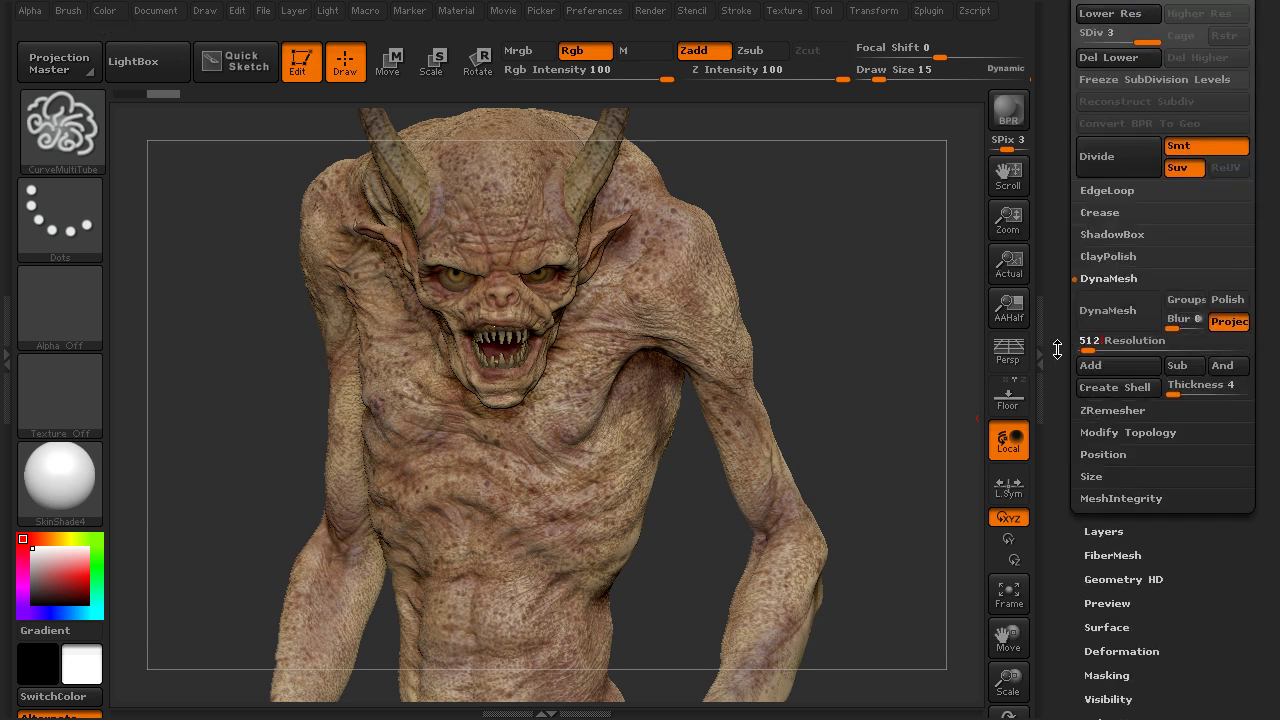
click(1121, 313)
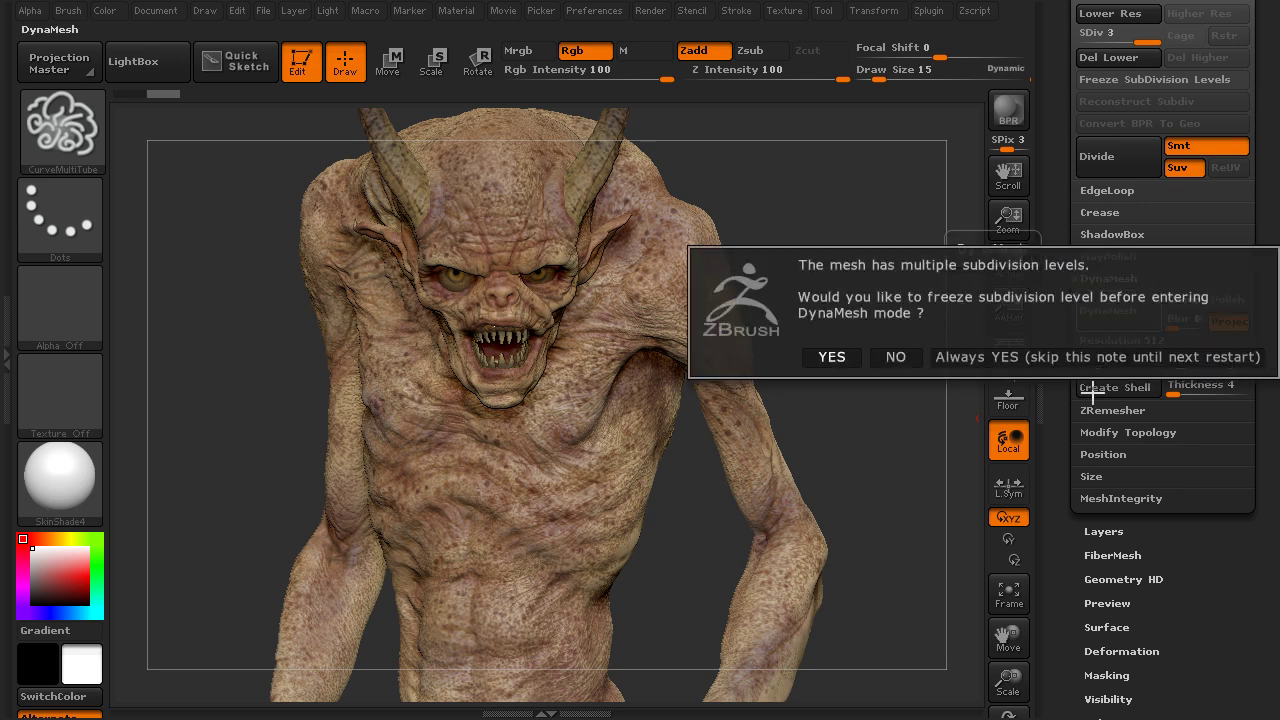
click(898, 357)
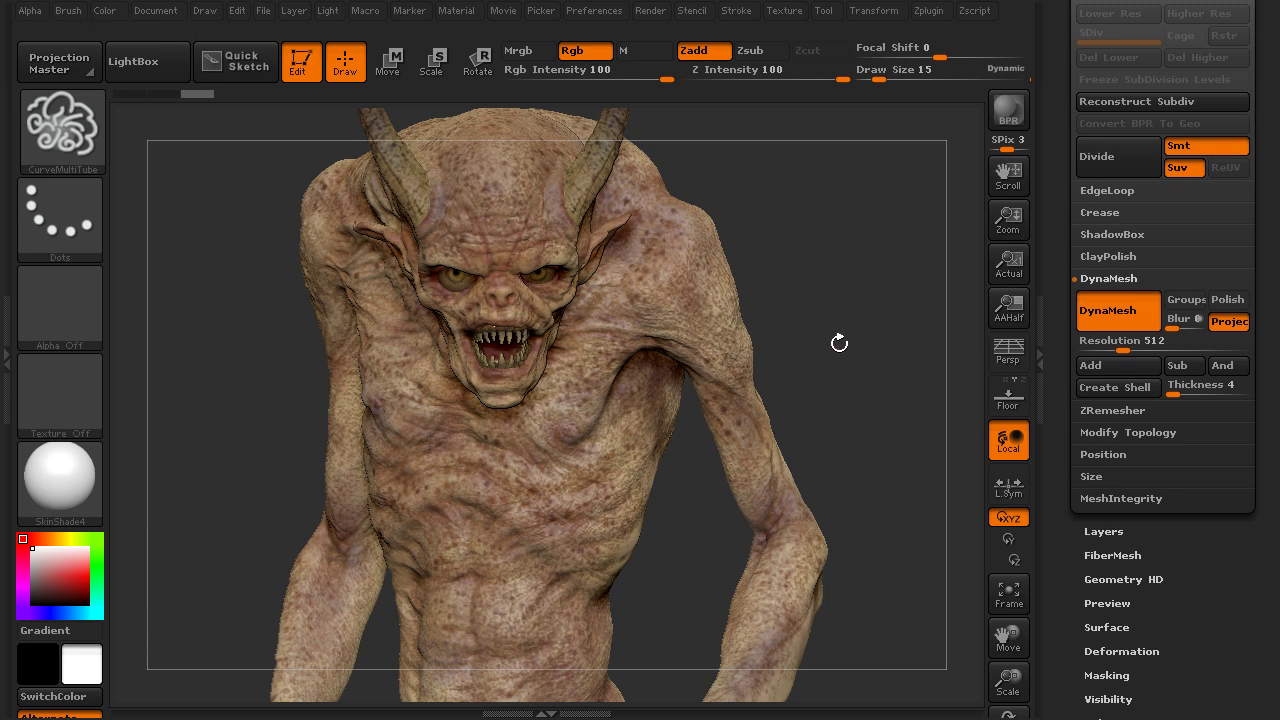
Step: Inspect the DynaMeshed torso up close and display its polygon wireframe
drag(880, 330, 945, 381)
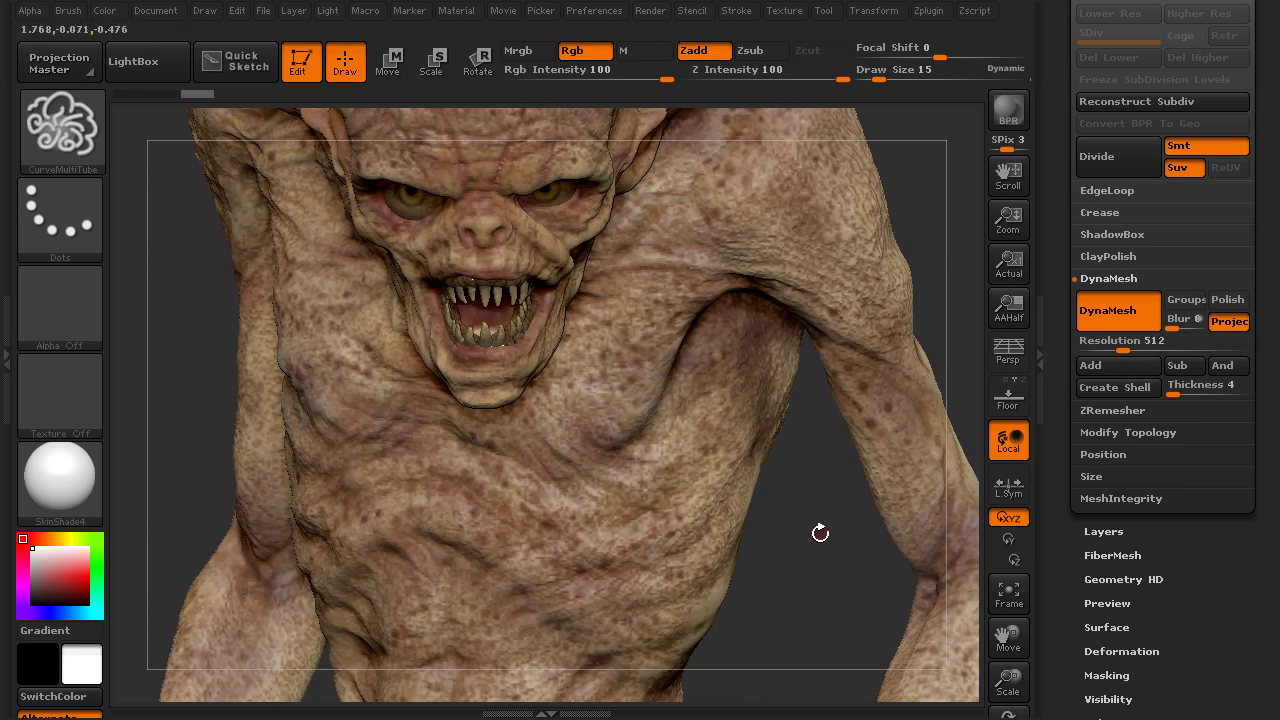
drag(820, 533, 900, 306)
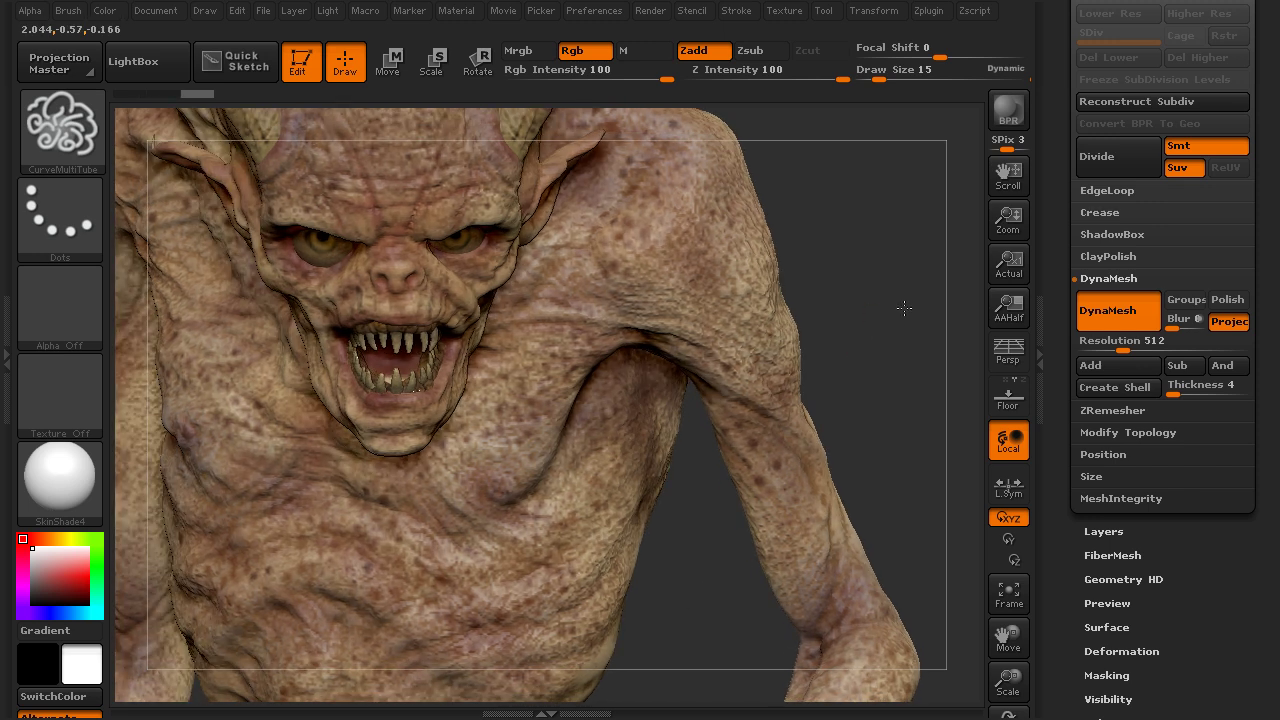
click(886, 14)
click(998, 363)
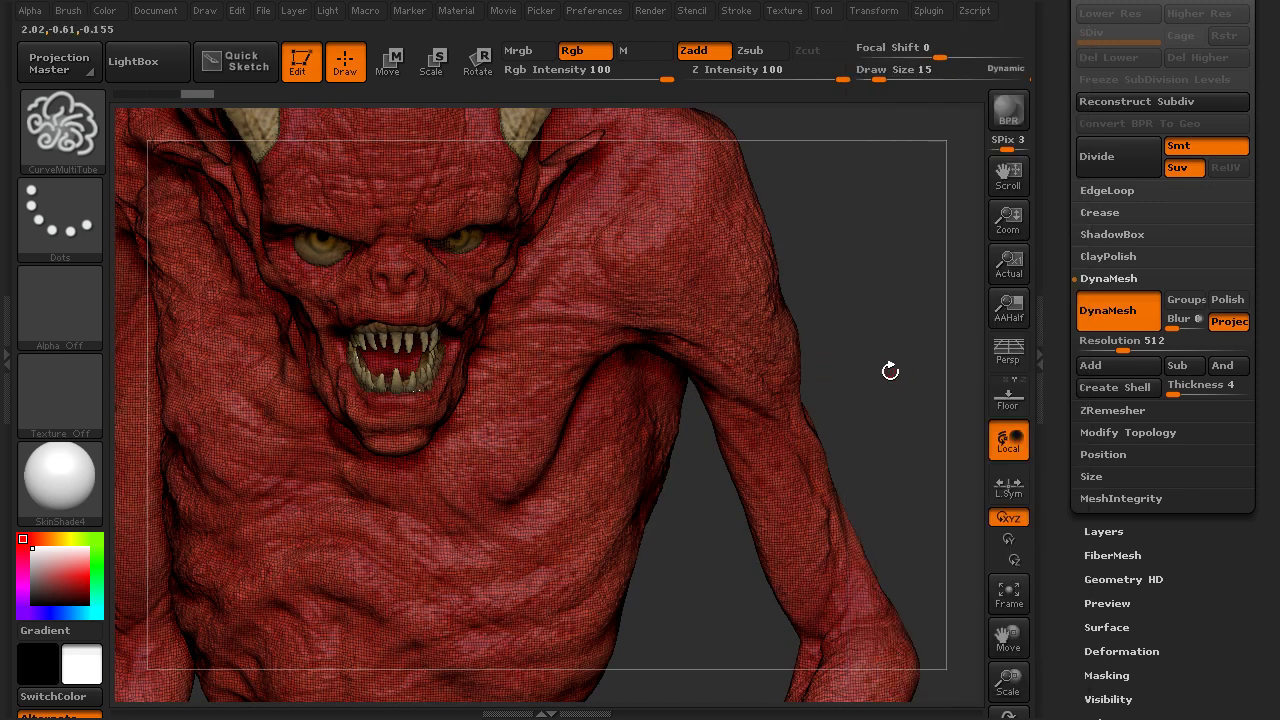
Step: Pull a pointed bump out of the creature's shoulder using the Move brush at draw size 105
mouse_move(890, 371)
mouse_down()
mouse_move(880, 346)
mouse_move(770, 300)
mouse_up()
click(97, 140)
key(m)
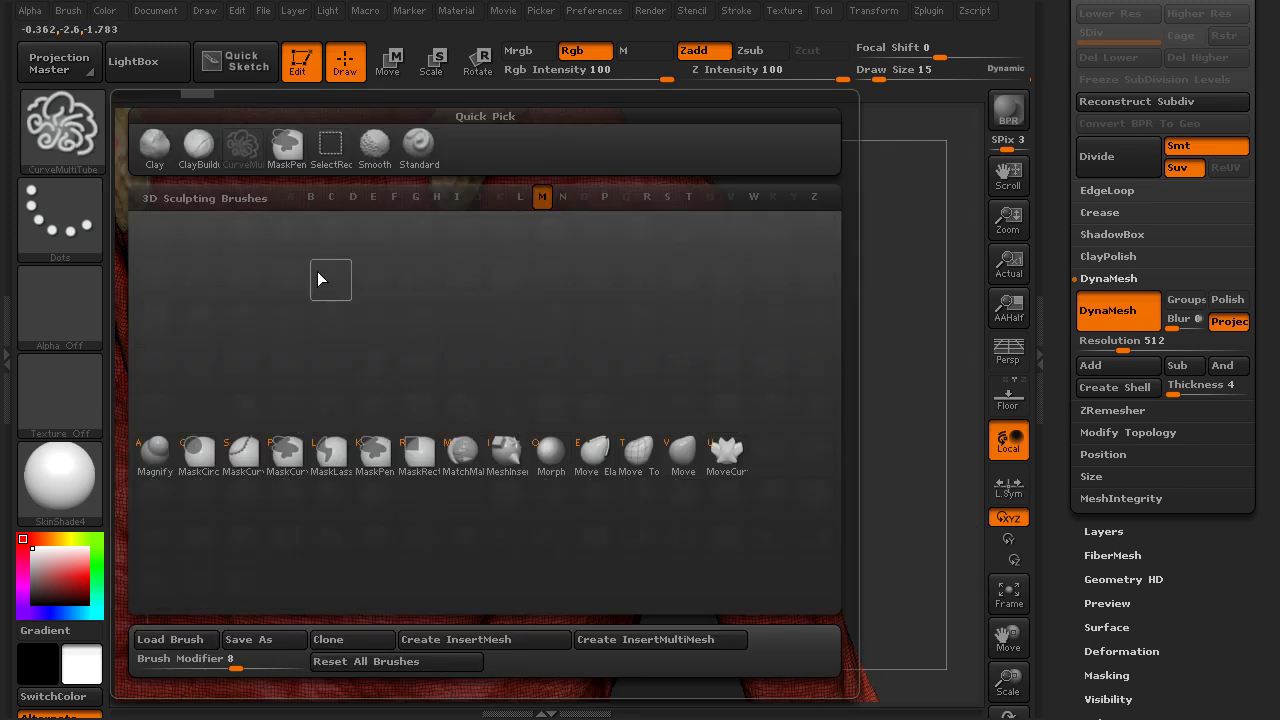
key(v)
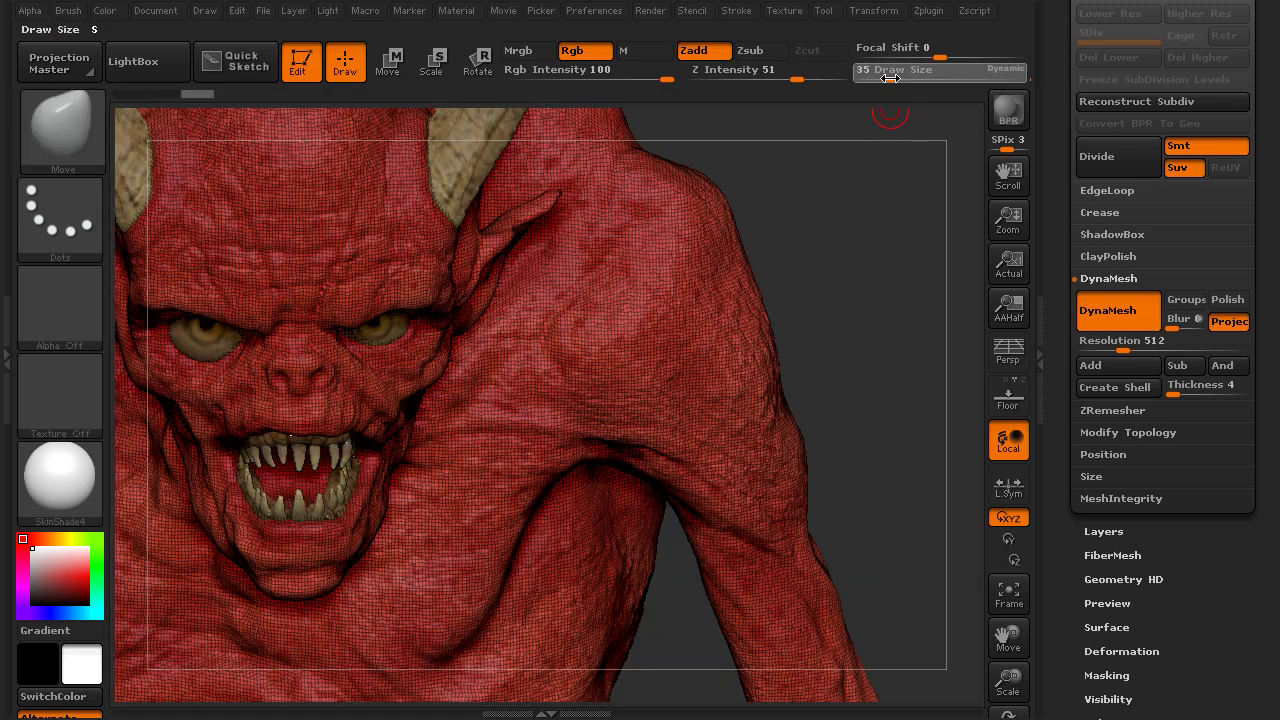
drag(880, 79, 906, 80)
drag(755, 261, 761, 256)
drag(757, 306, 772, 295)
mouse_move(718, 199)
mouse_down()
mouse_move(764, 160)
mouse_move(741, 182)
mouse_move(752, 172)
mouse_up()
key(ctrl)
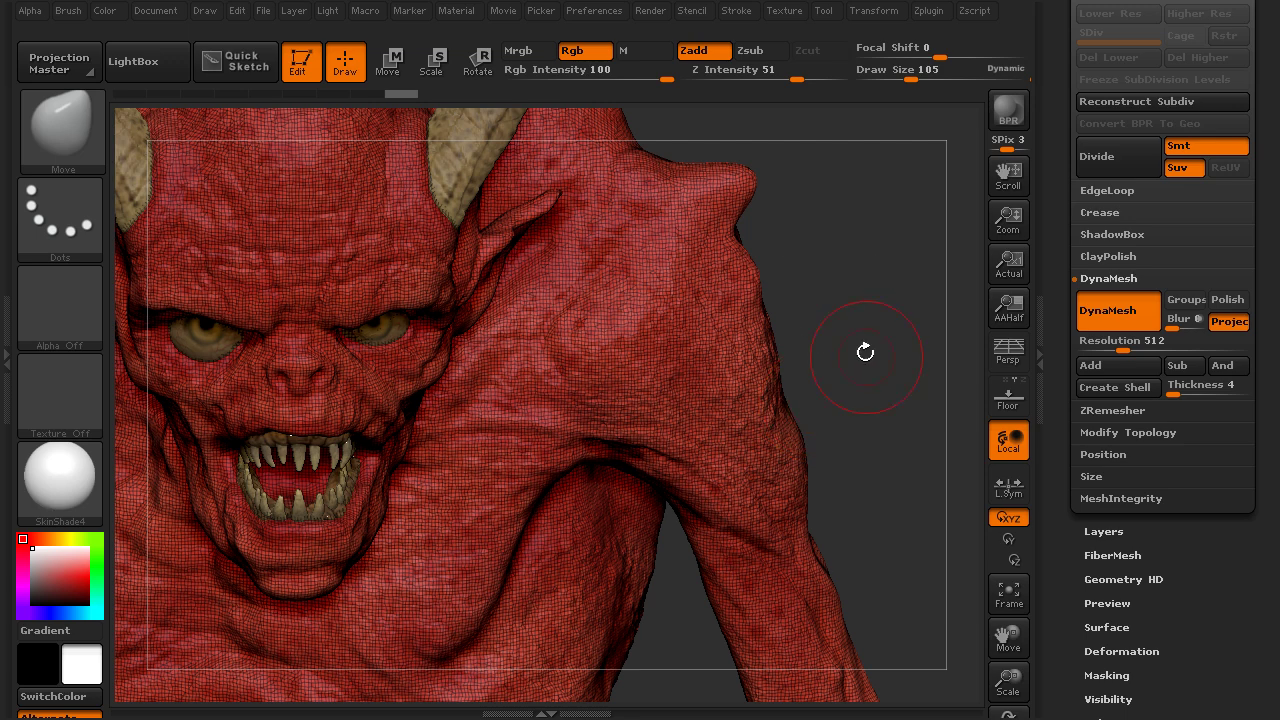
Step: Hide the polygon wireframe and inspect the reshaped shoulder with the painted skin visible
mouse_move(865, 352)
mouse_down()
mouse_move(854, 331)
mouse_move(876, 362)
mouse_up()
mouse_move(914, 403)
alt+mouse_down()
mouse_move(863, 346)
mouse_move(858, 271)
mouse_move(894, 349)
mouse_move(880, 406)
mouse_move(790, 463)
alt+mouse_up()
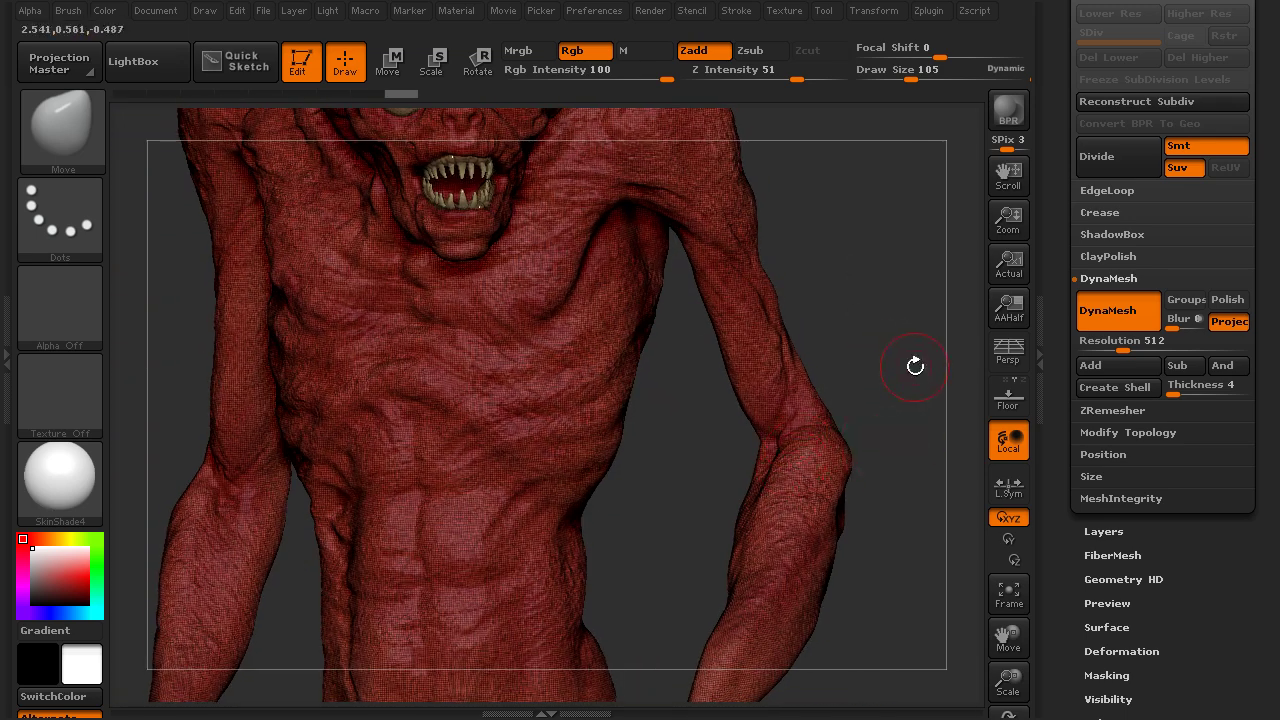
mouse_move(915, 366)
mouse_down()
mouse_move(900, 320)
mouse_move(898, 374)
mouse_up()
drag(903, 263, 890, 374)
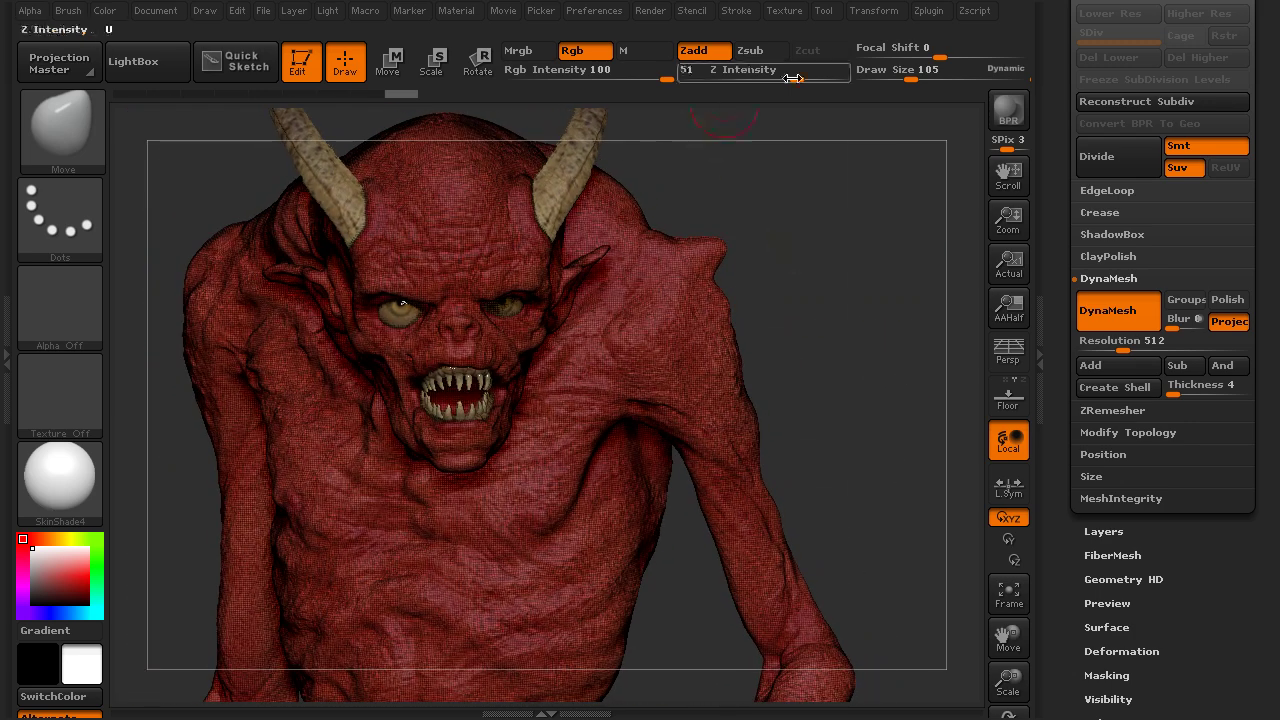
click(928, 14)
mouse_move(877, 12)
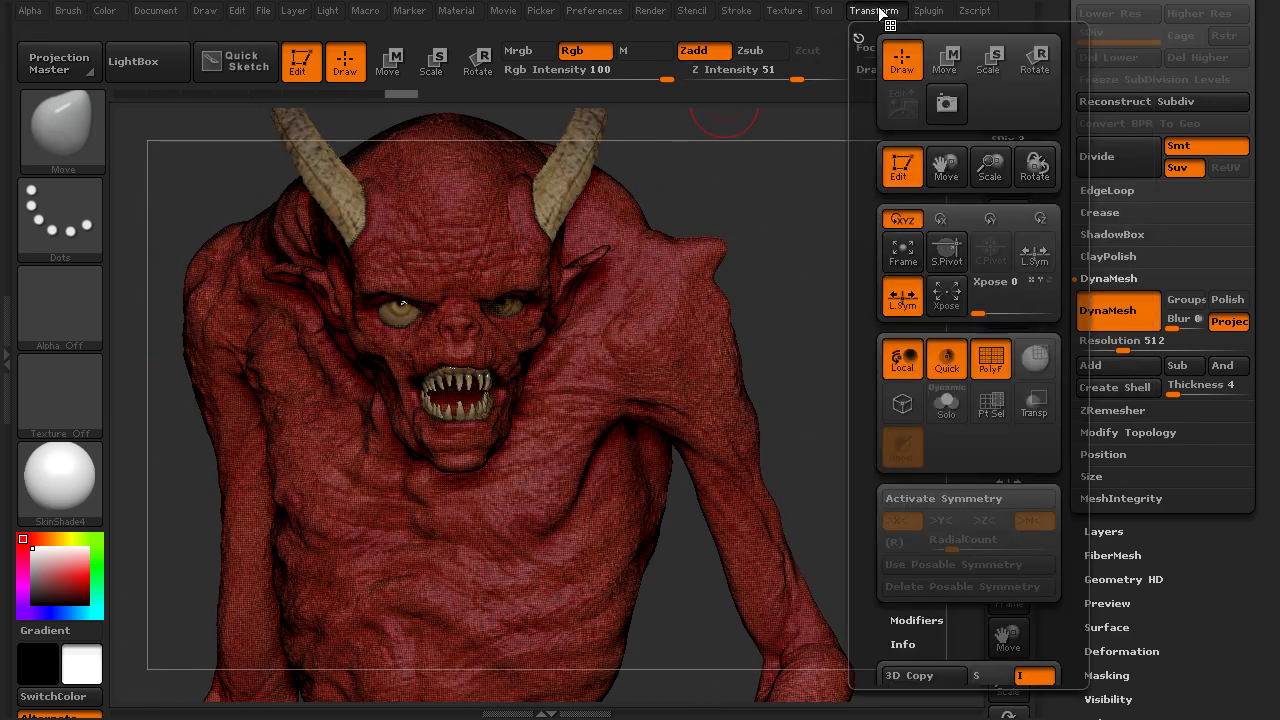
click(990, 362)
mouse_move(819, 358)
mouse_down()
mouse_move(892, 310)
mouse_move(880, 370)
mouse_up()
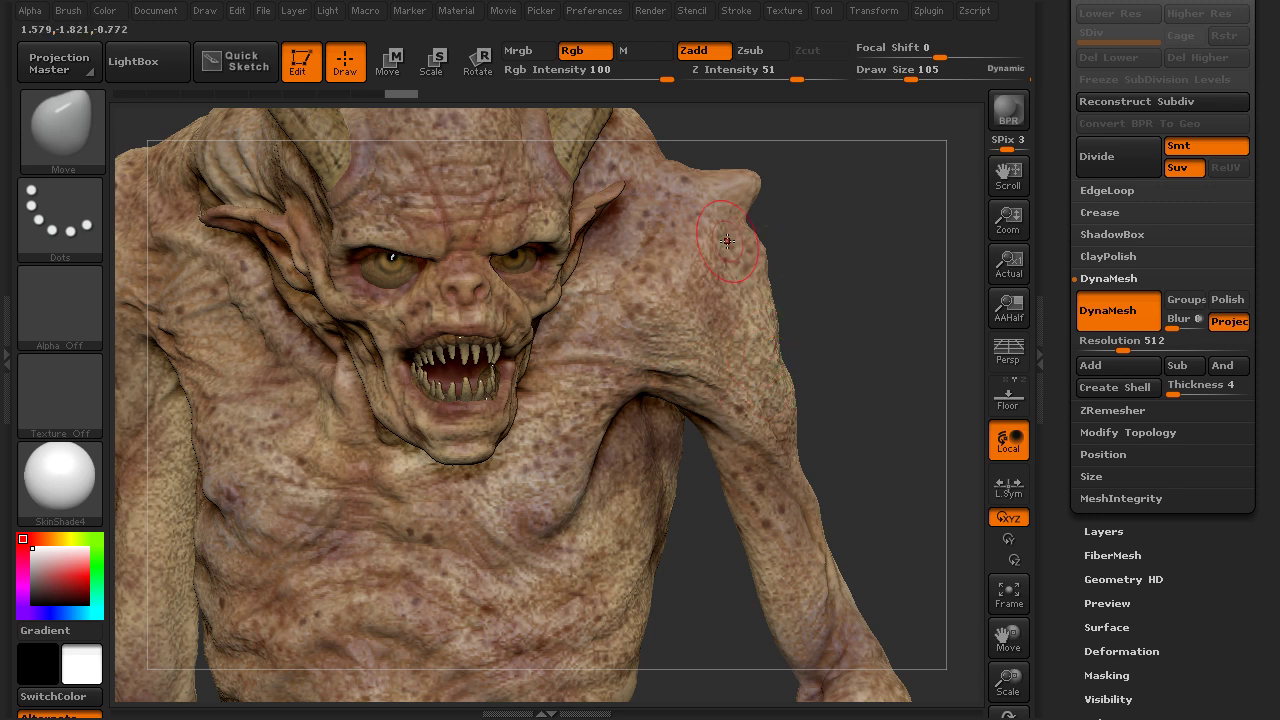
drag(847, 241, 878, 330)
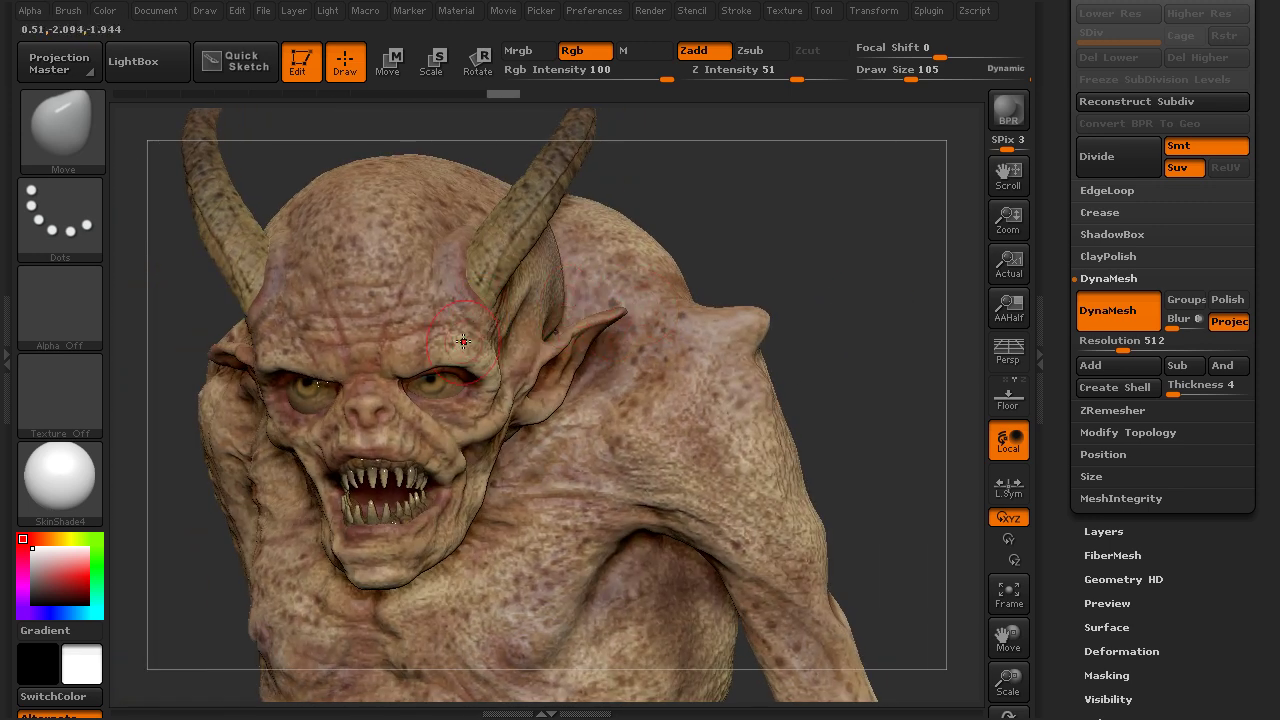
Step: Reshape the creature's brow area above the eyes with short Move brush strokes
drag(490, 360, 498, 370)
drag(423, 343, 426, 341)
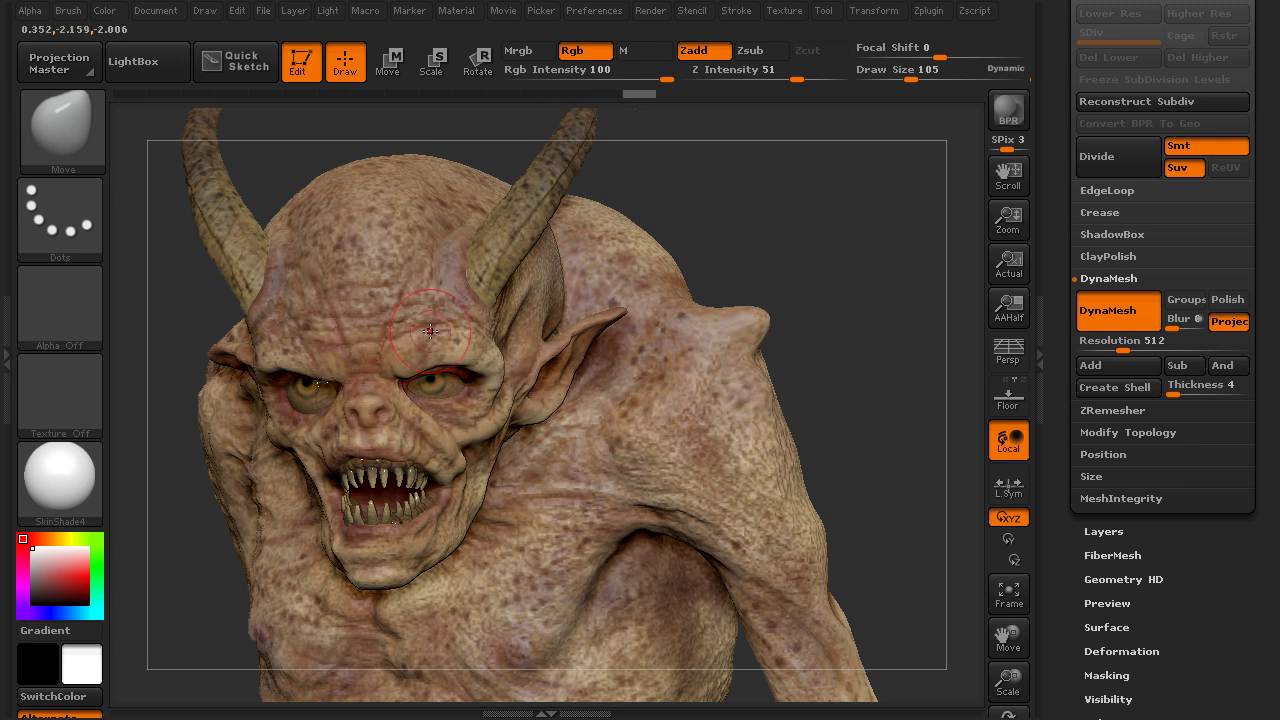
drag(747, 228, 700, 228)
click(416, 345)
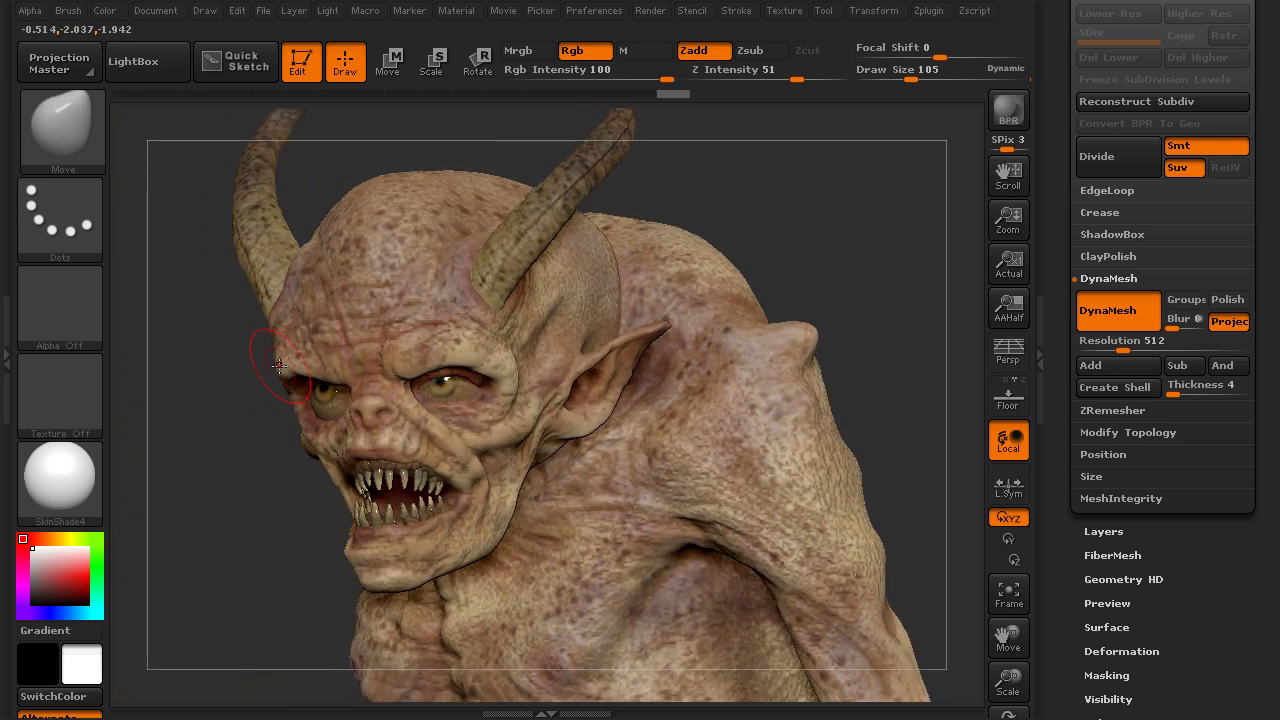
drag(279, 365, 329, 370)
drag(811, 235, 782, 256)
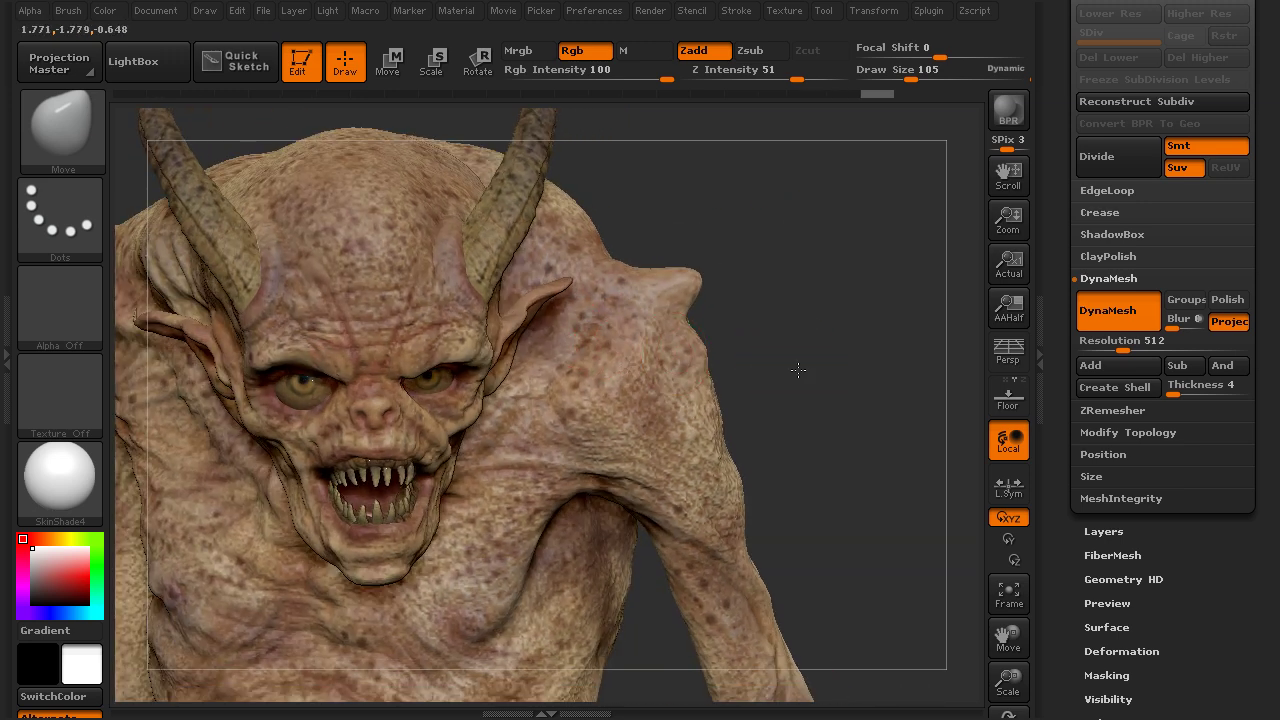
Step: Turn off DynaMesh mode for the sculpted body
drag(798, 370, 853, 412)
click(1085, 318)
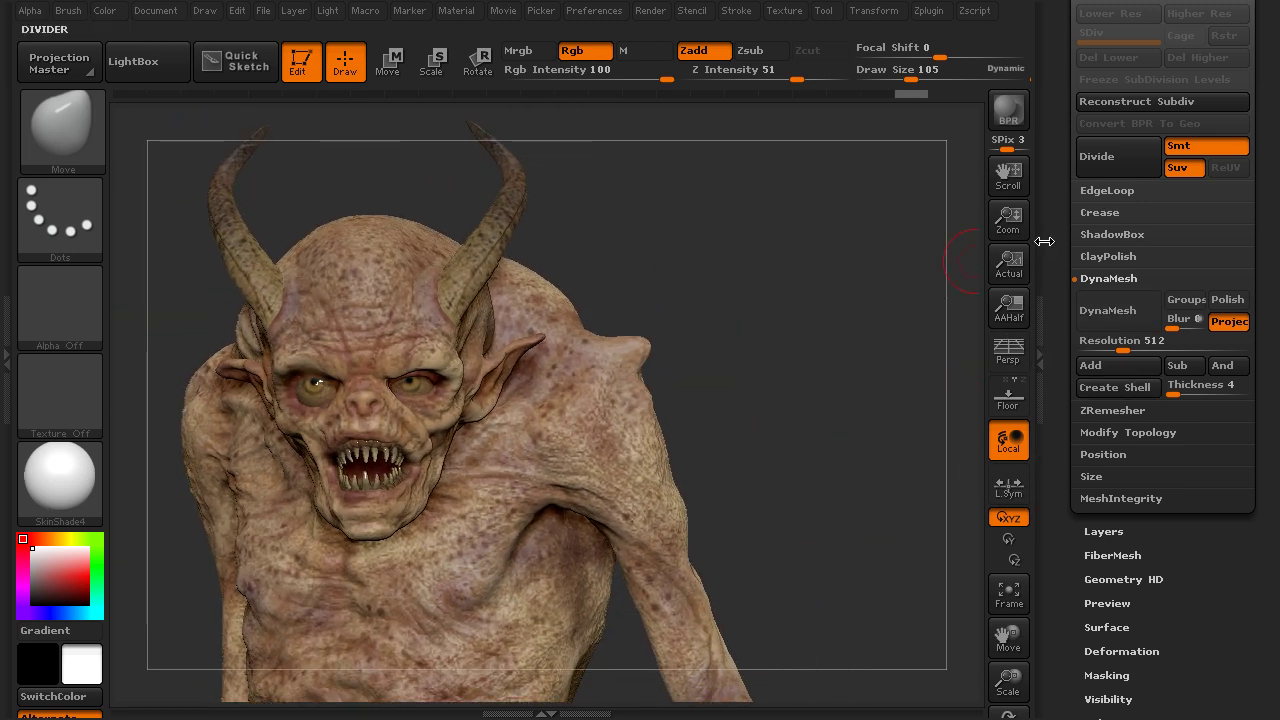
drag(1044, 241, 1056, 348)
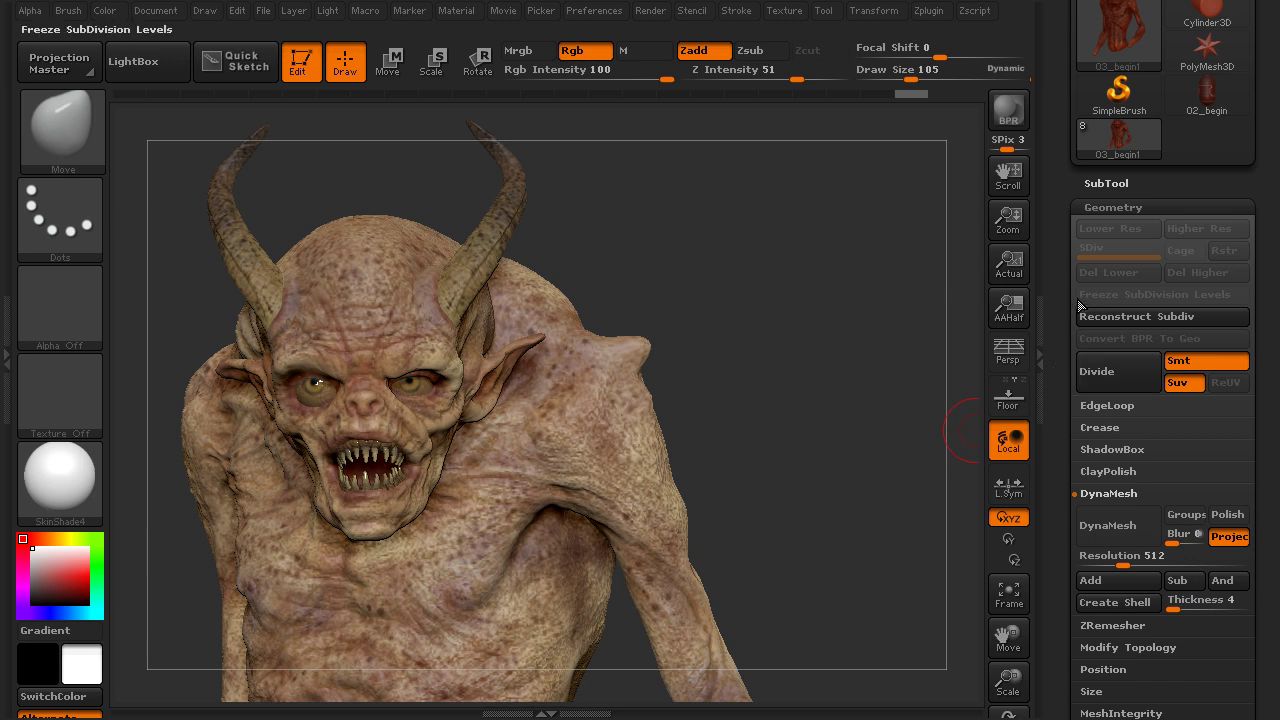
Step: Make the 03_begin subtool active and show only that body, with all other subtools hidden
click(1103, 225)
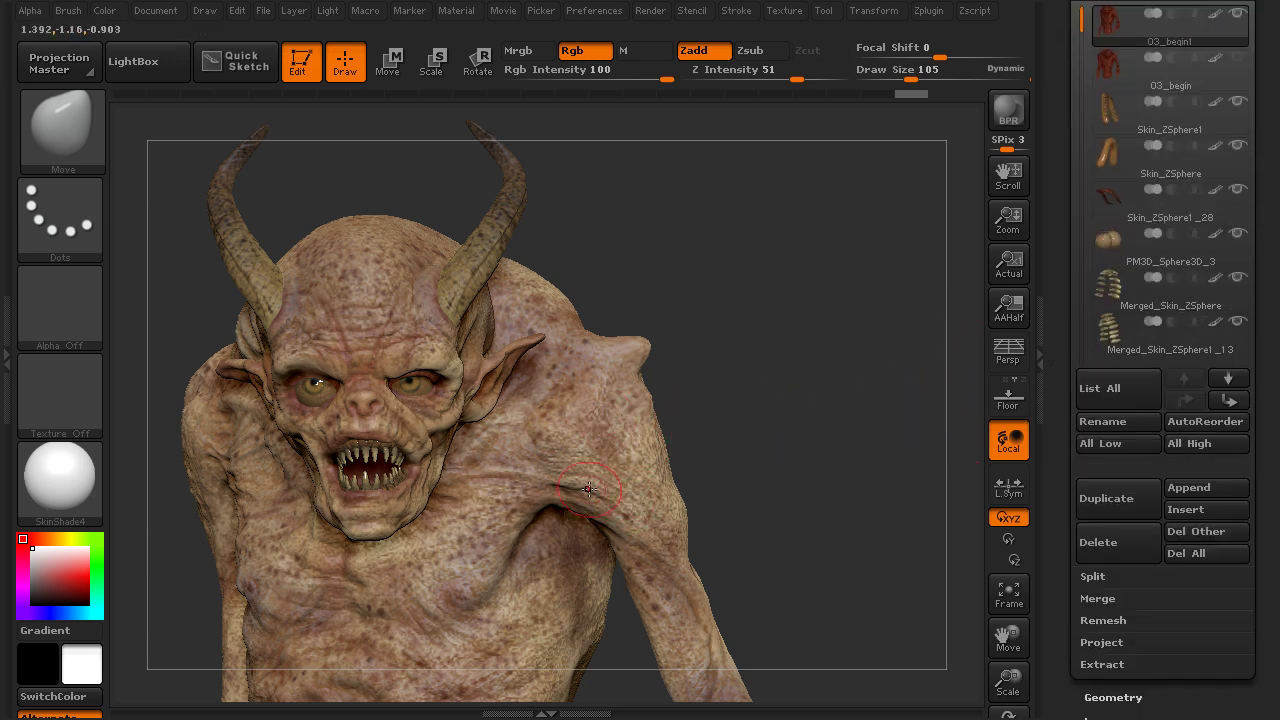
alt+drag(795, 445, 811, 471)
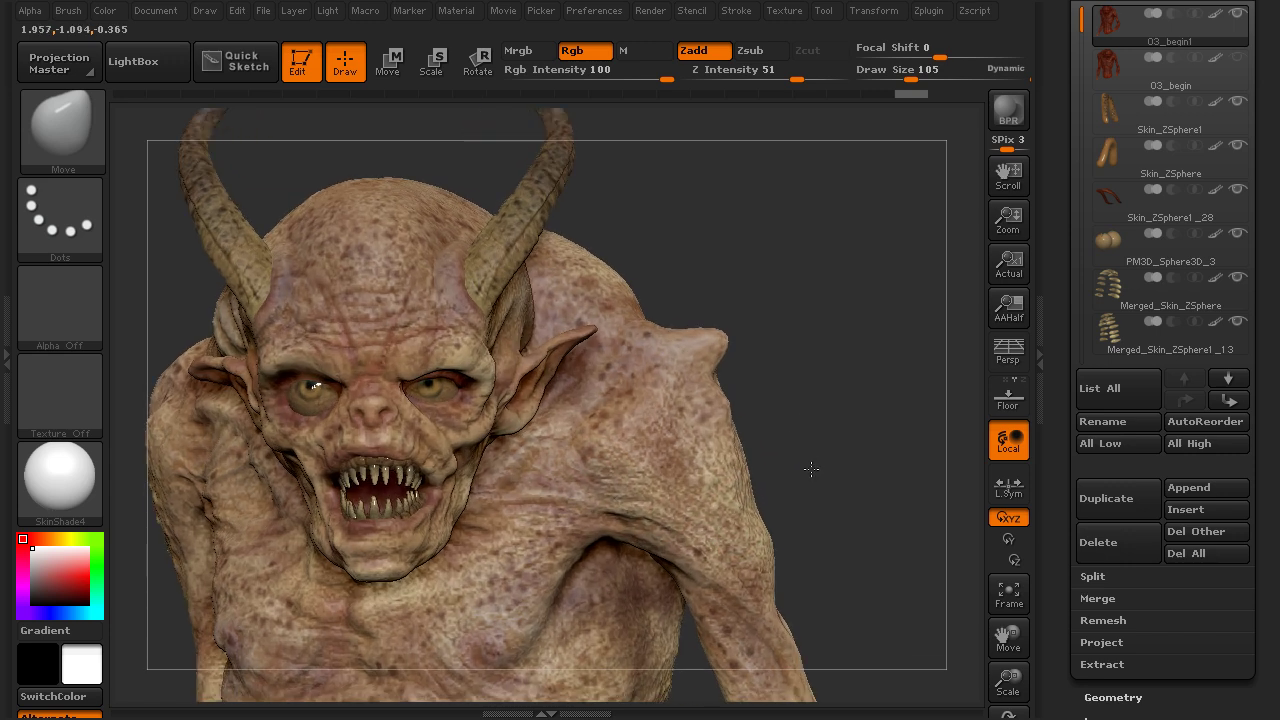
alt+drag(887, 393, 876, 472)
scroll(1105, 247, up, 3)
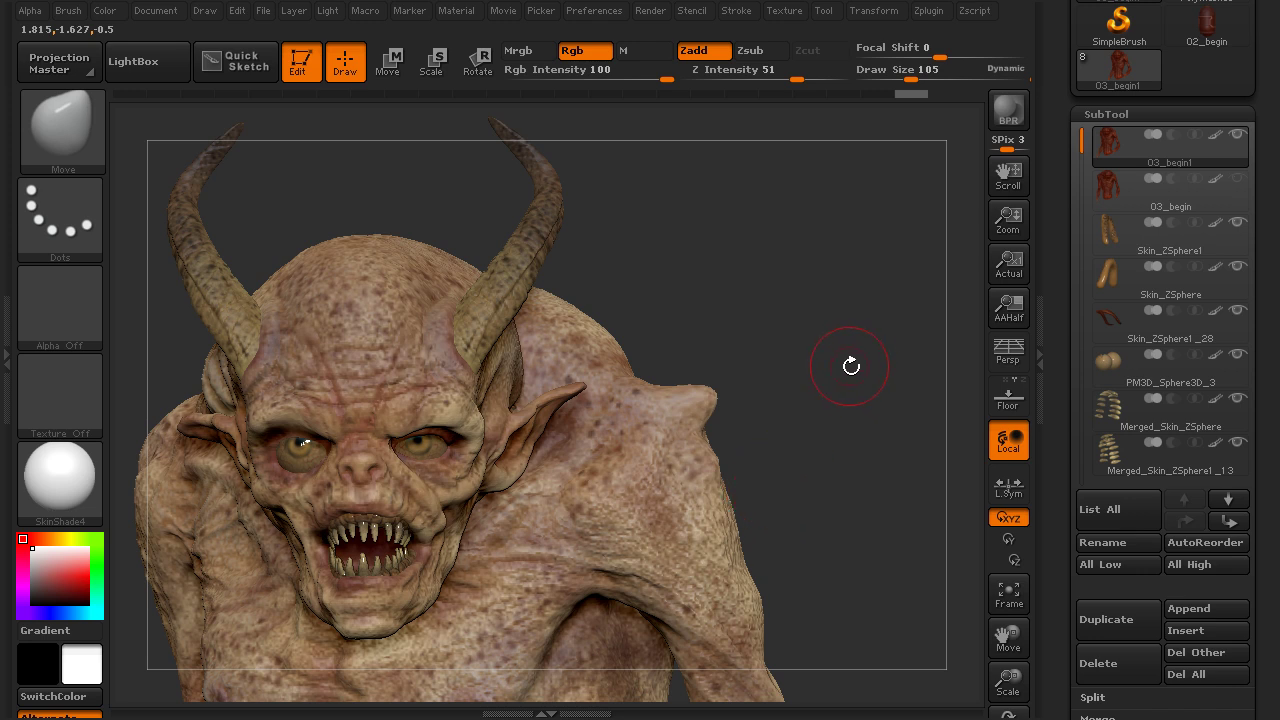
drag(851, 366, 774, 381)
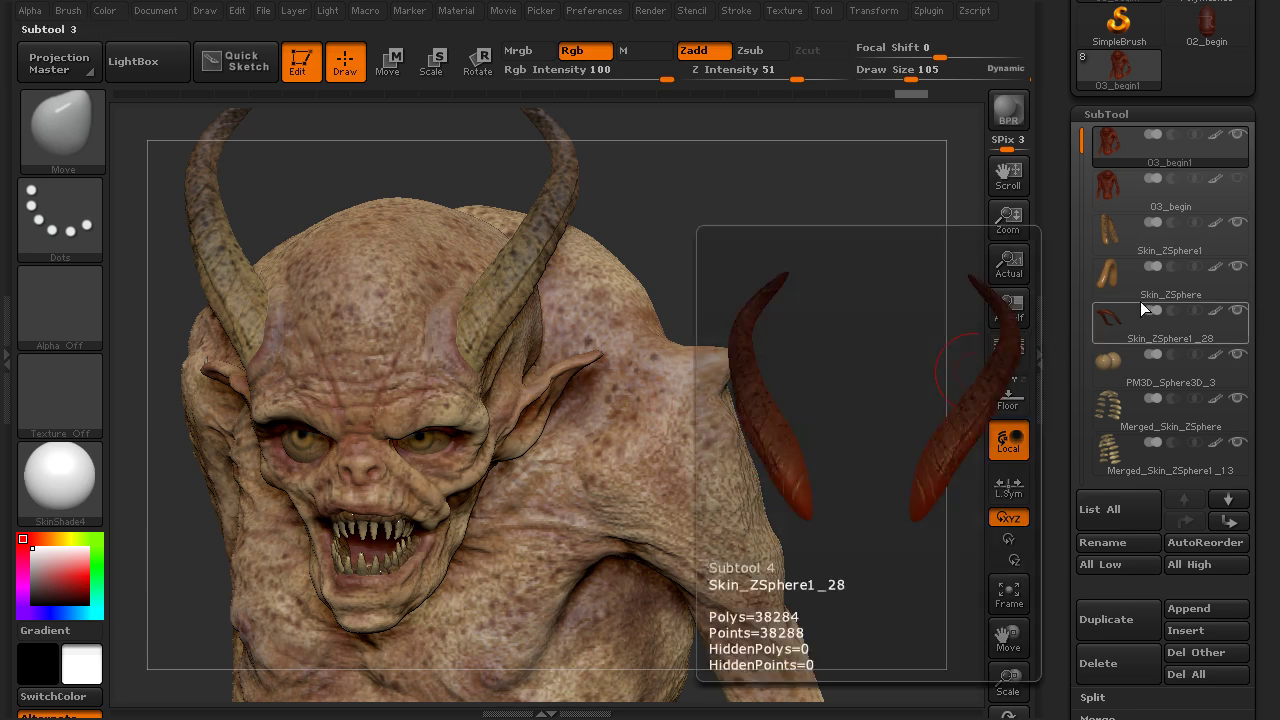
mouse_move(1238, 161)
click(1166, 192)
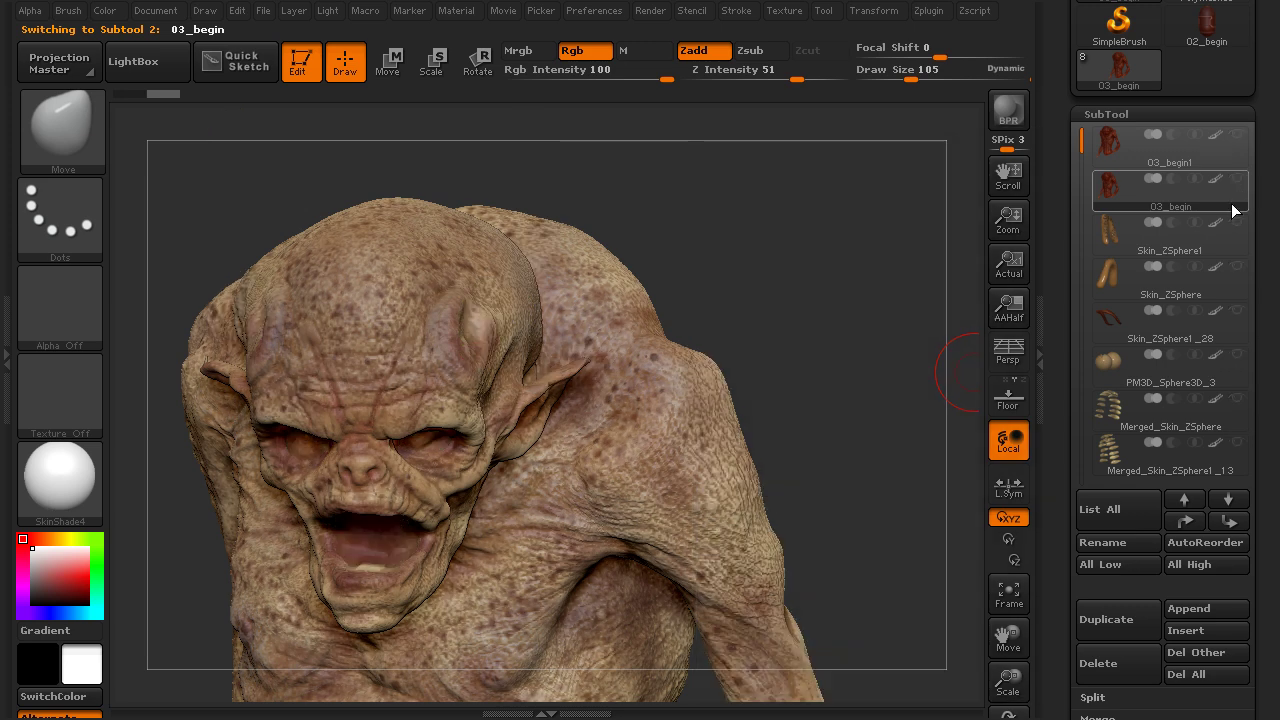
mouse_move(905, 341)
mouse_down()
mouse_move(843, 366)
mouse_move(925, 280)
mouse_move(869, 331)
mouse_up()
mouse_move(863, 421)
mouse_down()
mouse_move(857, 337)
mouse_move(845, 335)
mouse_up()
Step: Turn the polygon wireframe on and back off to examine the topology of the 03_begin body
click(884, 12)
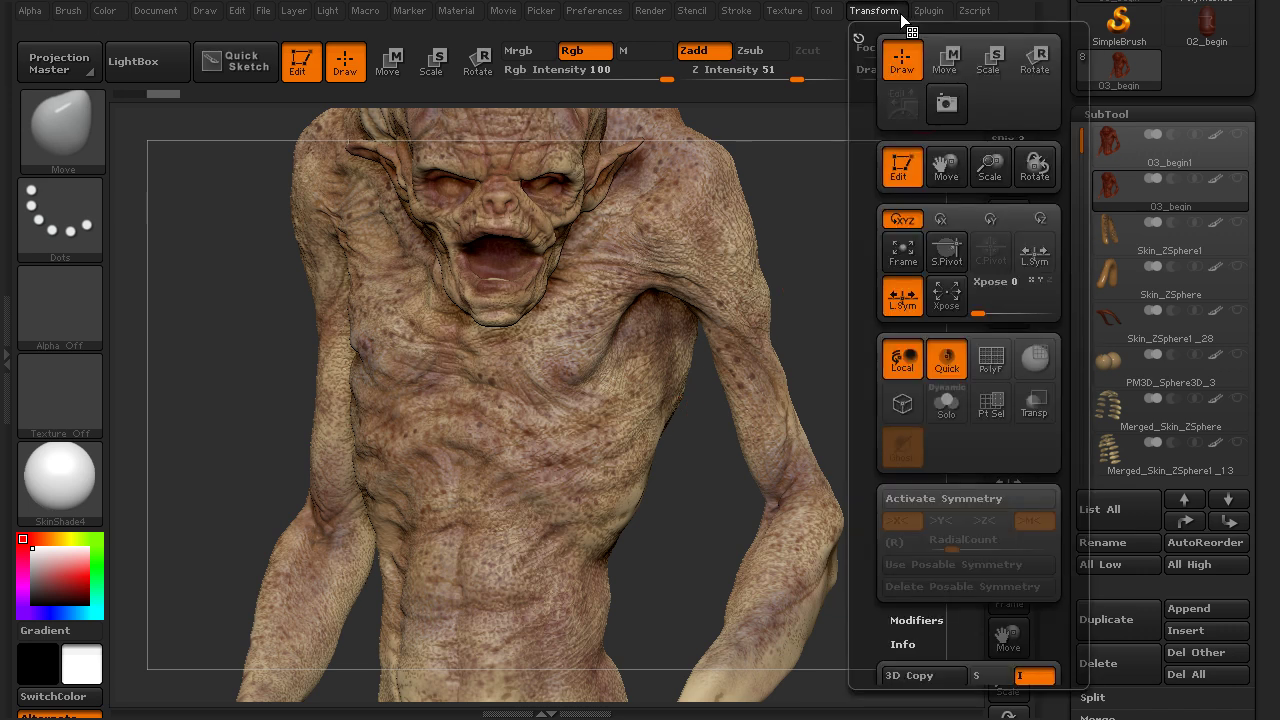
click(992, 360)
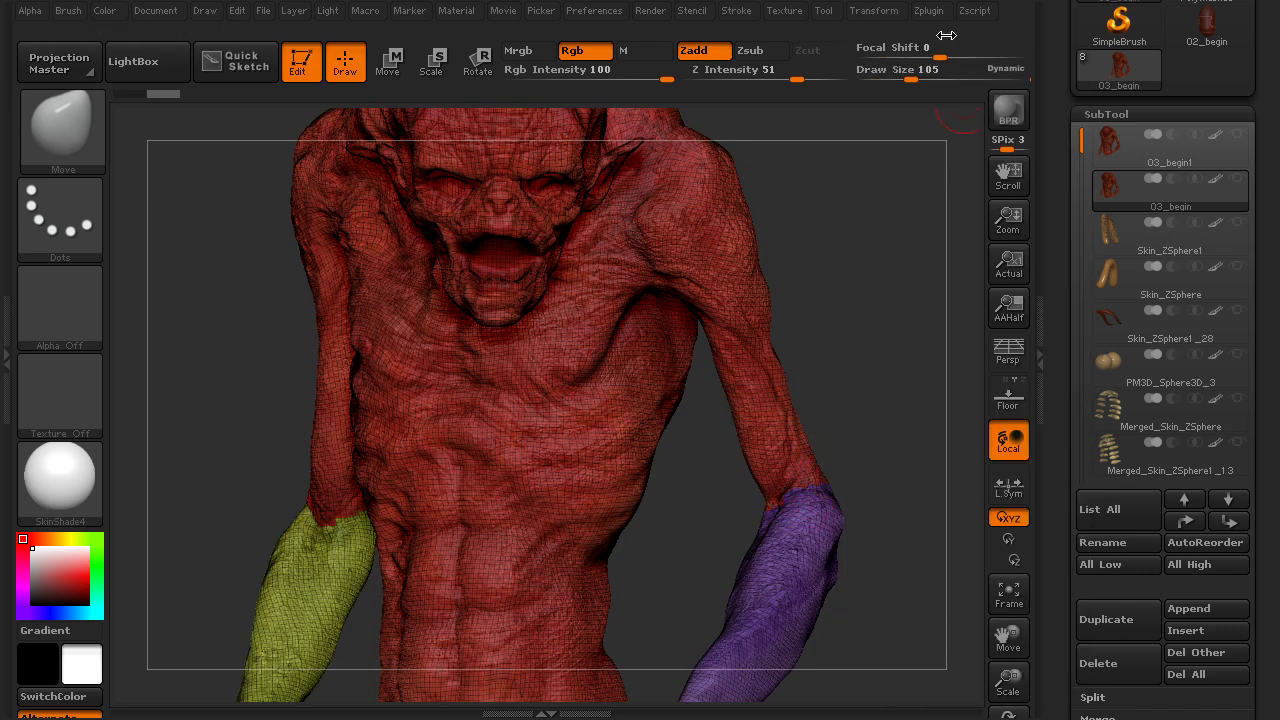
click(929, 12)
click(874, 10)
click(991, 360)
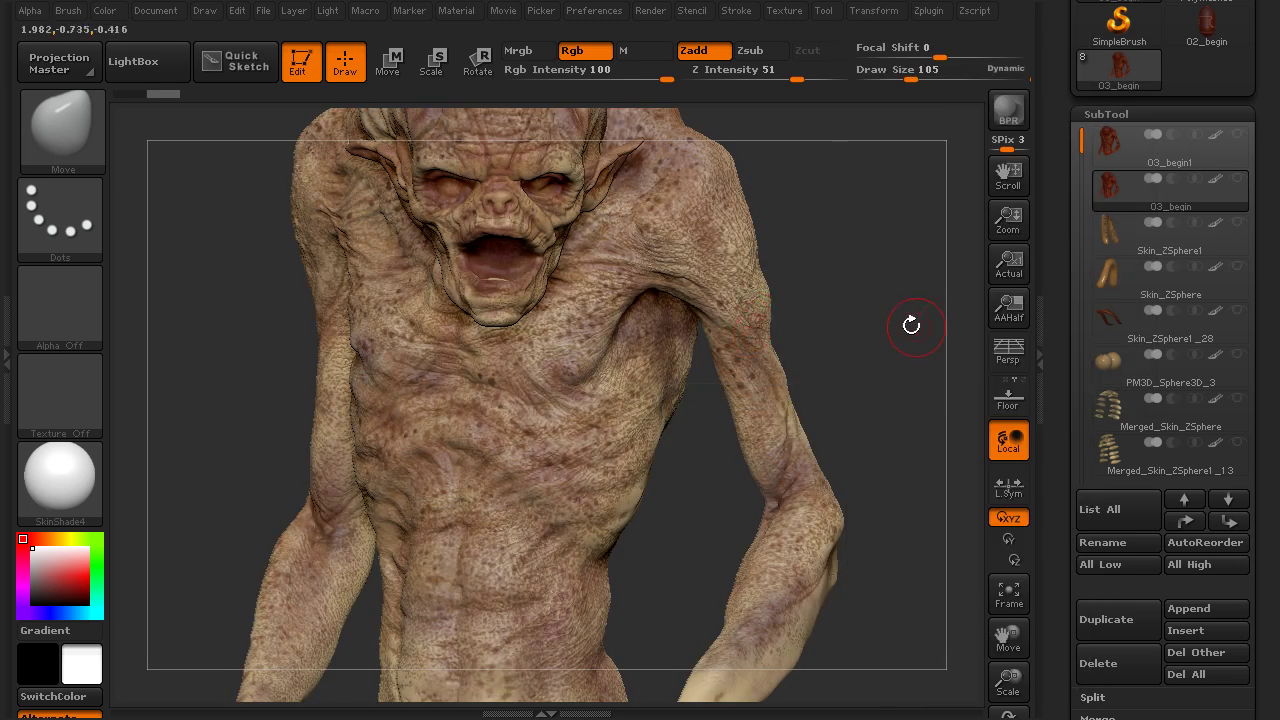
drag(908, 323, 967, 380)
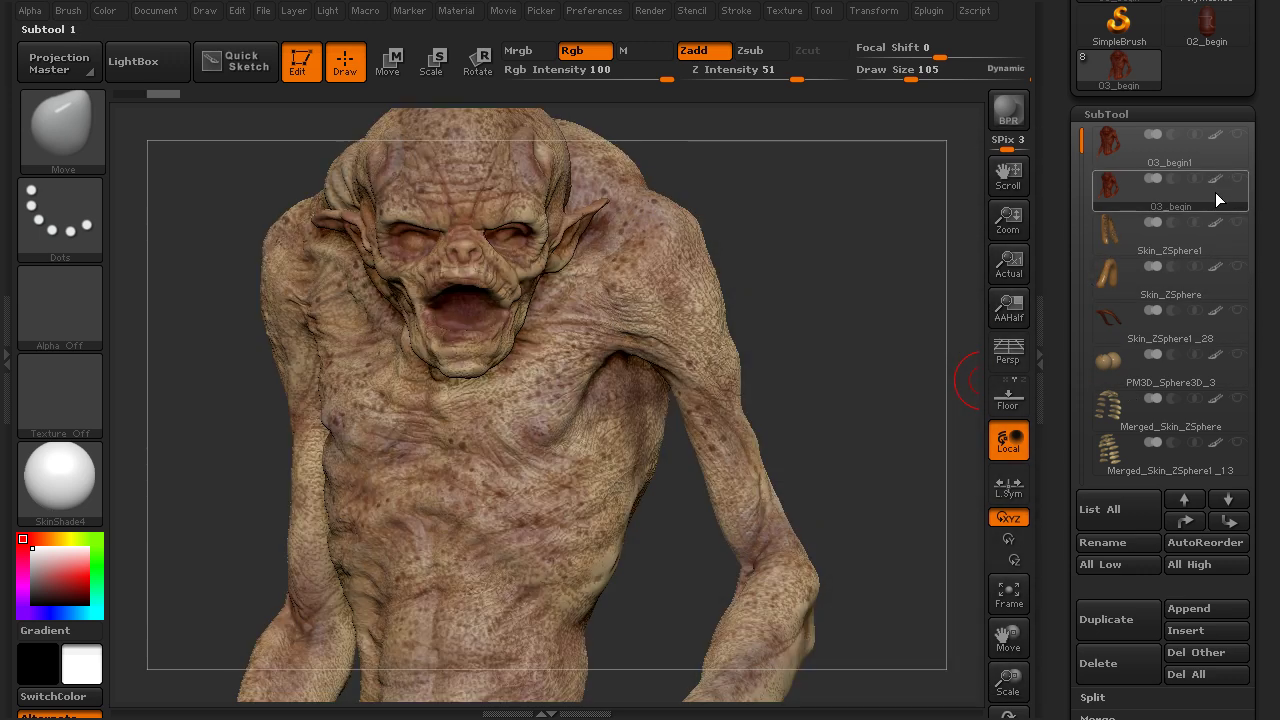
Step: Convert the 03_begin subtool to DynaMesh at resolution 512 without freezing its subdivision levels
click(1216, 180)
scroll(1087, 355, down, 5)
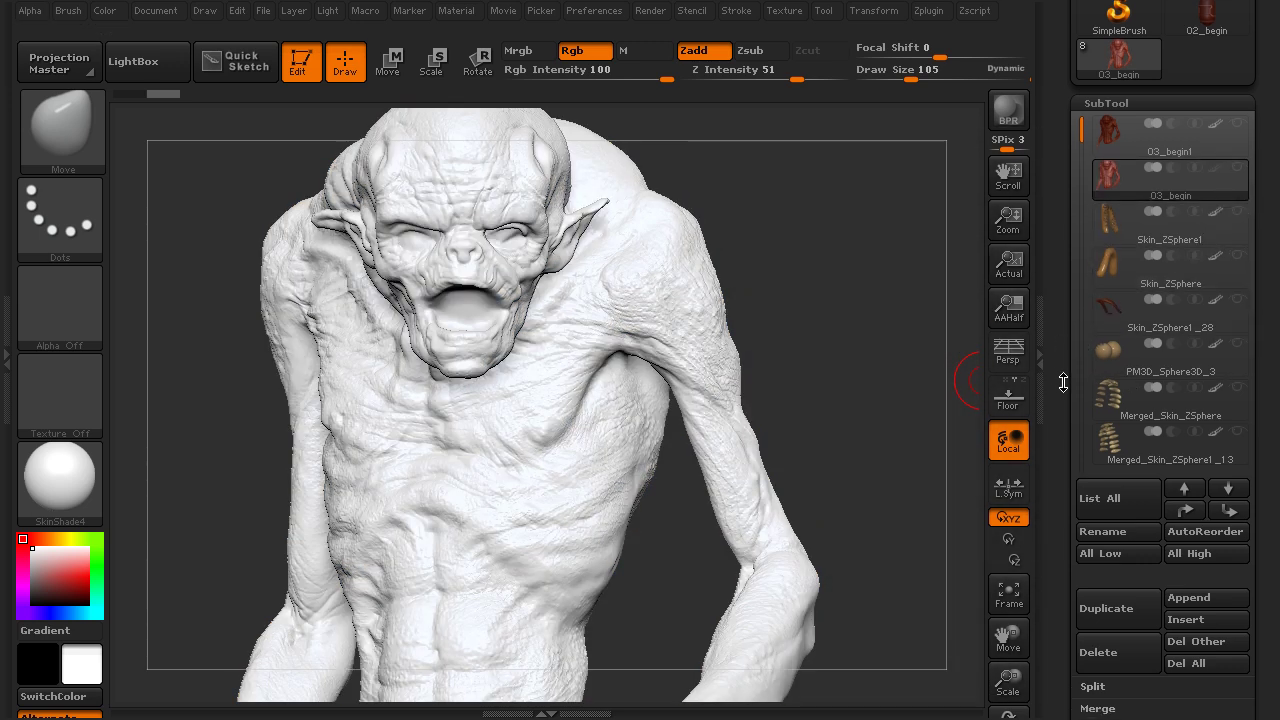
click(1107, 443)
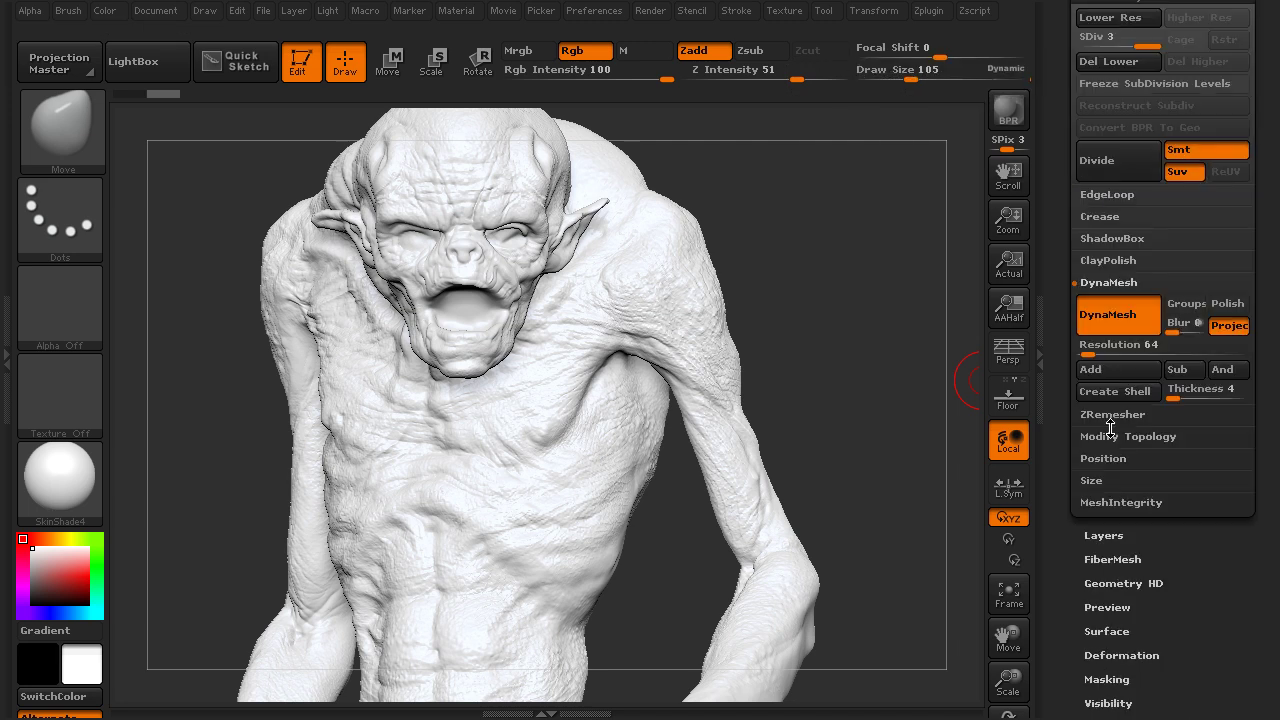
drag(1050, 307, 1050, 399)
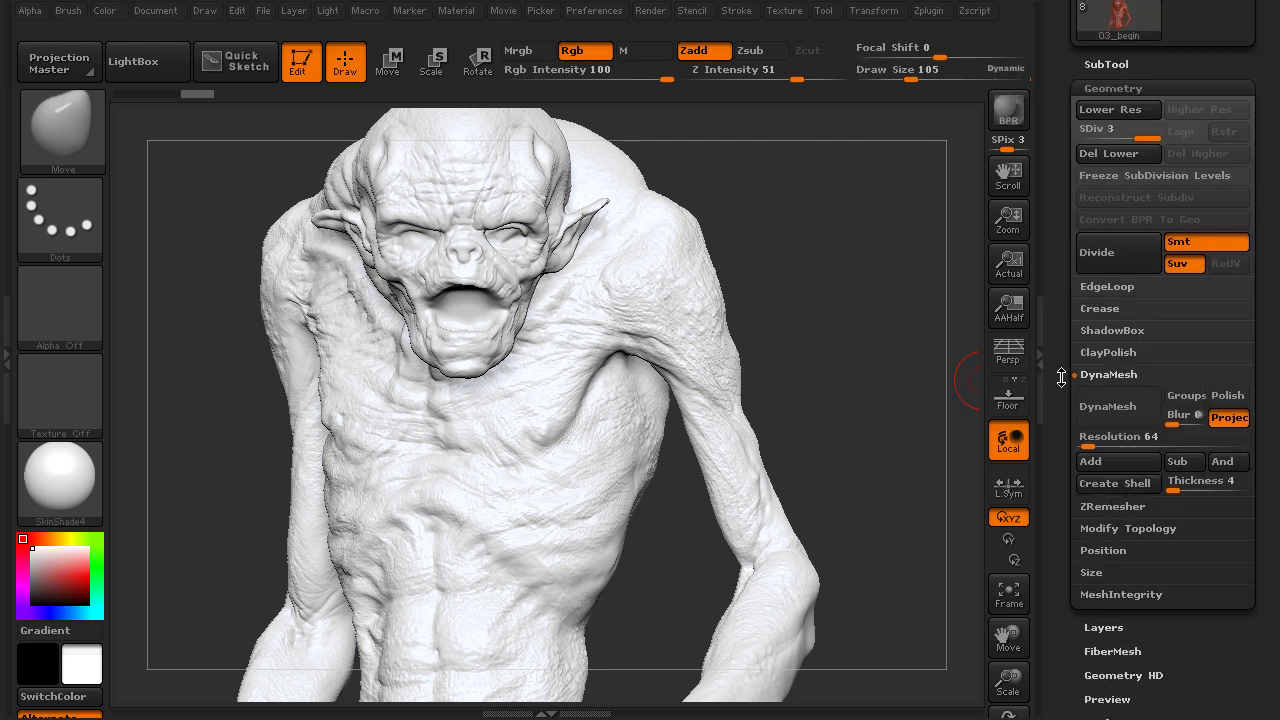
click(1100, 437)
text(224)
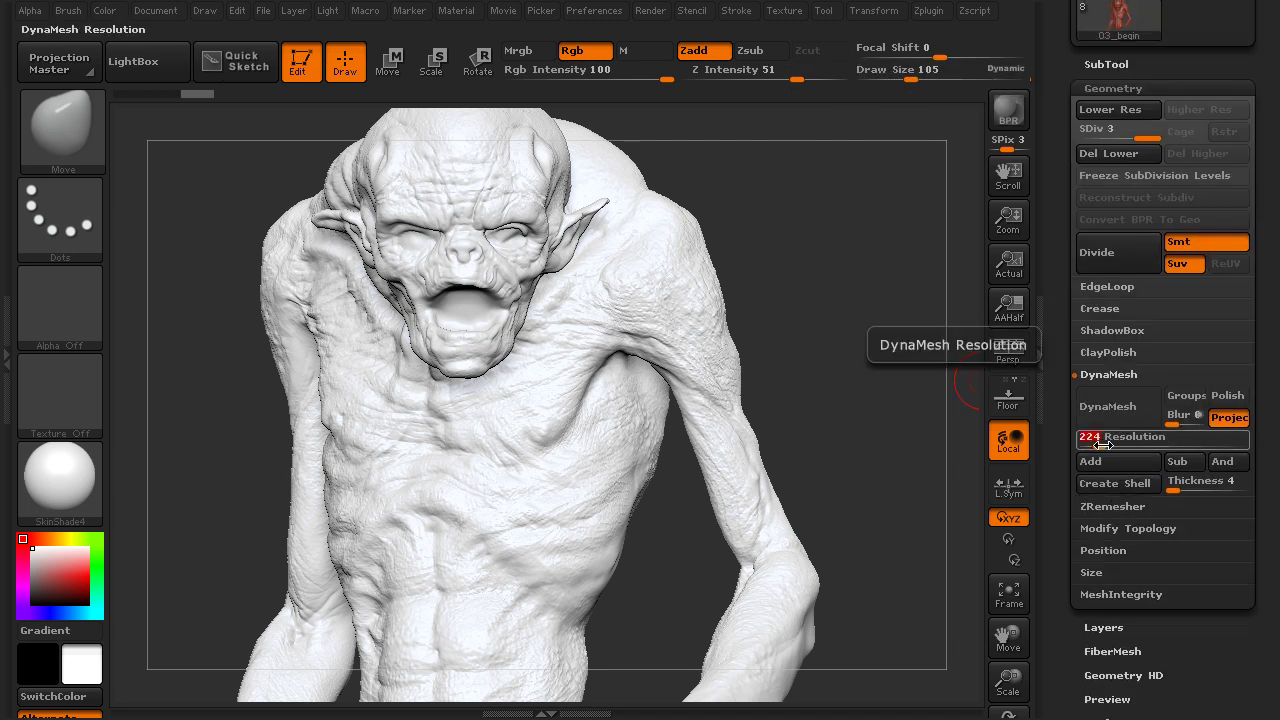
text(512)
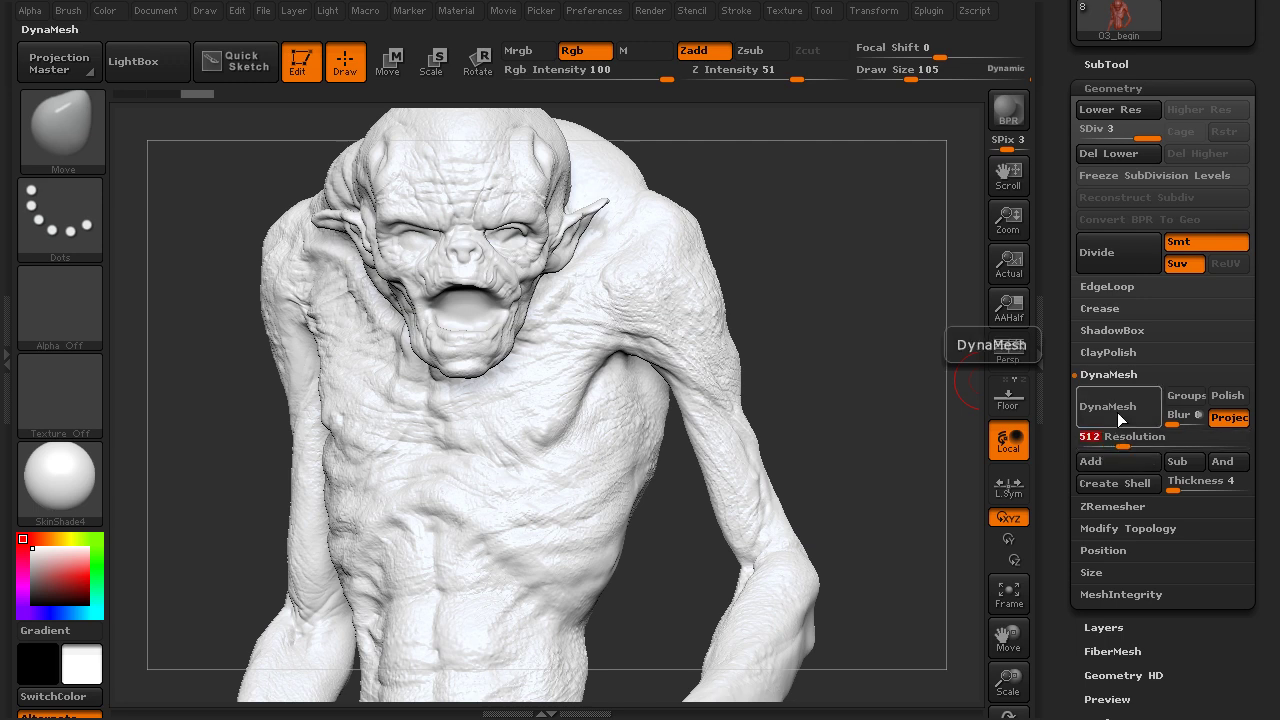
click(1110, 408)
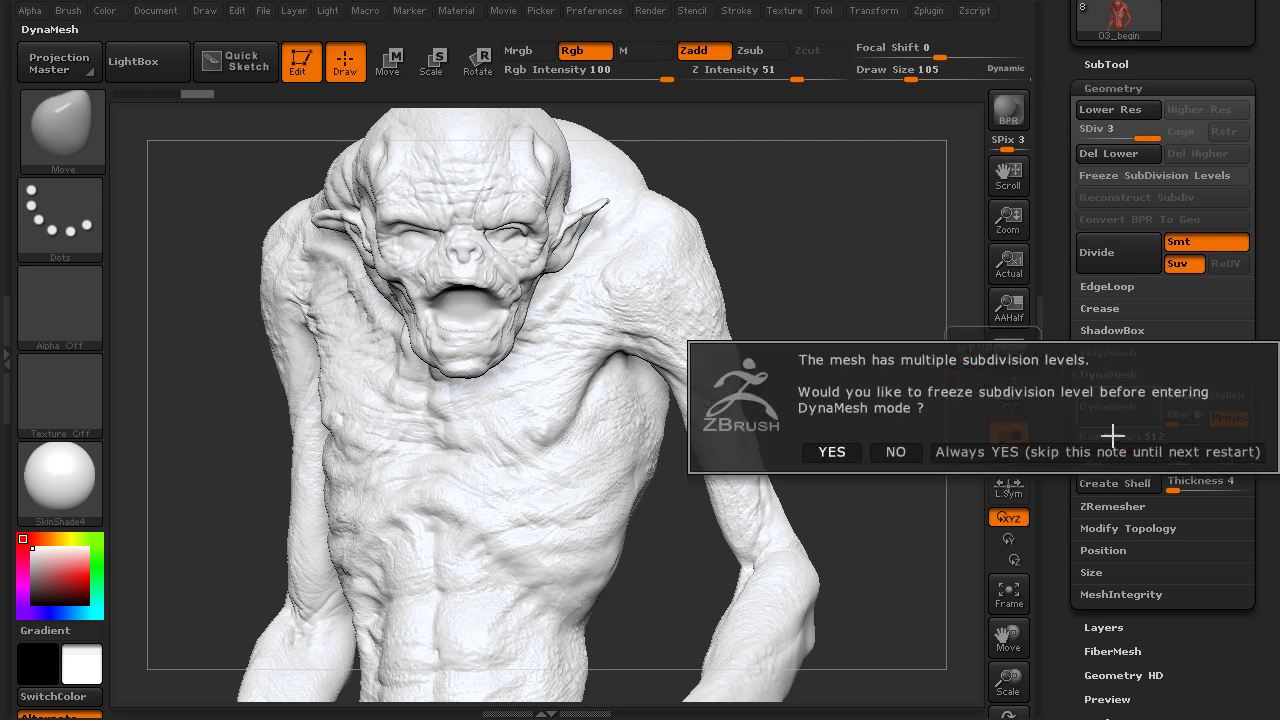
click(893, 453)
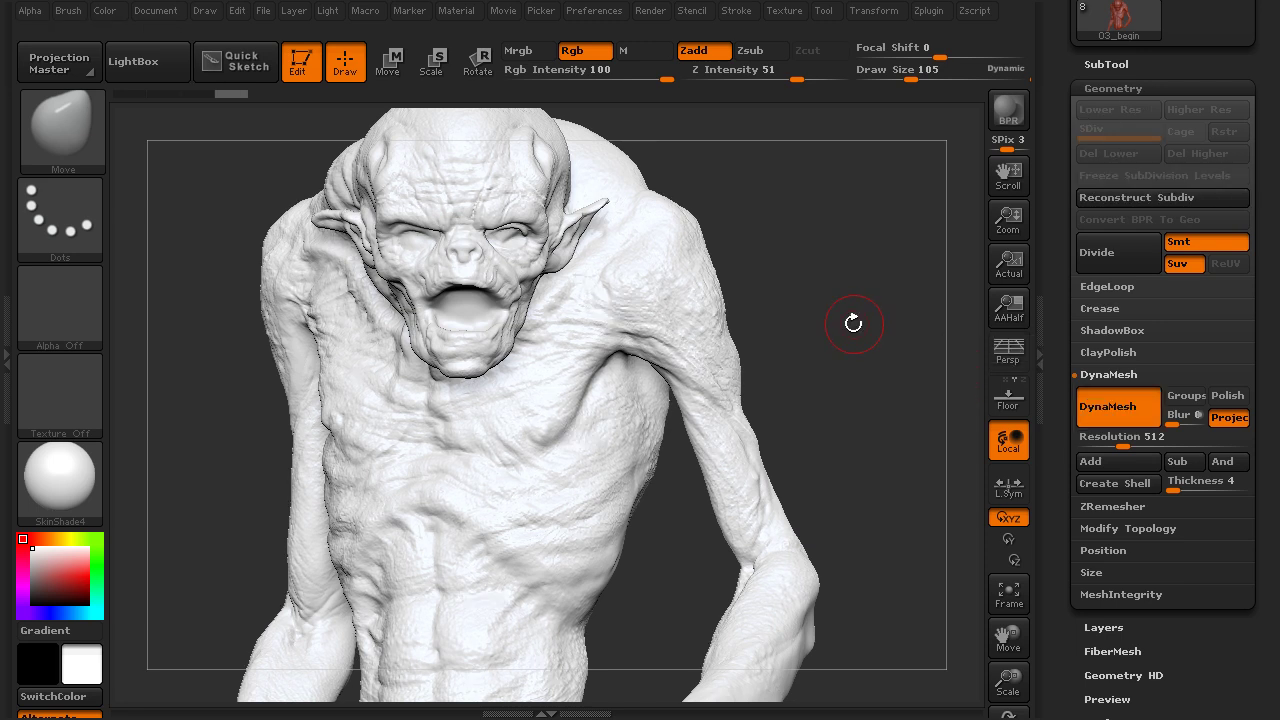
Step: Turn the polygon wireframe on, examine the new mesh and polygroups around the torso and elbow, and turn it back off
mouse_move(906, 266)
mouse_down()
mouse_move(883, 308)
mouse_move(824, 262)
mouse_move(904, 273)
mouse_up()
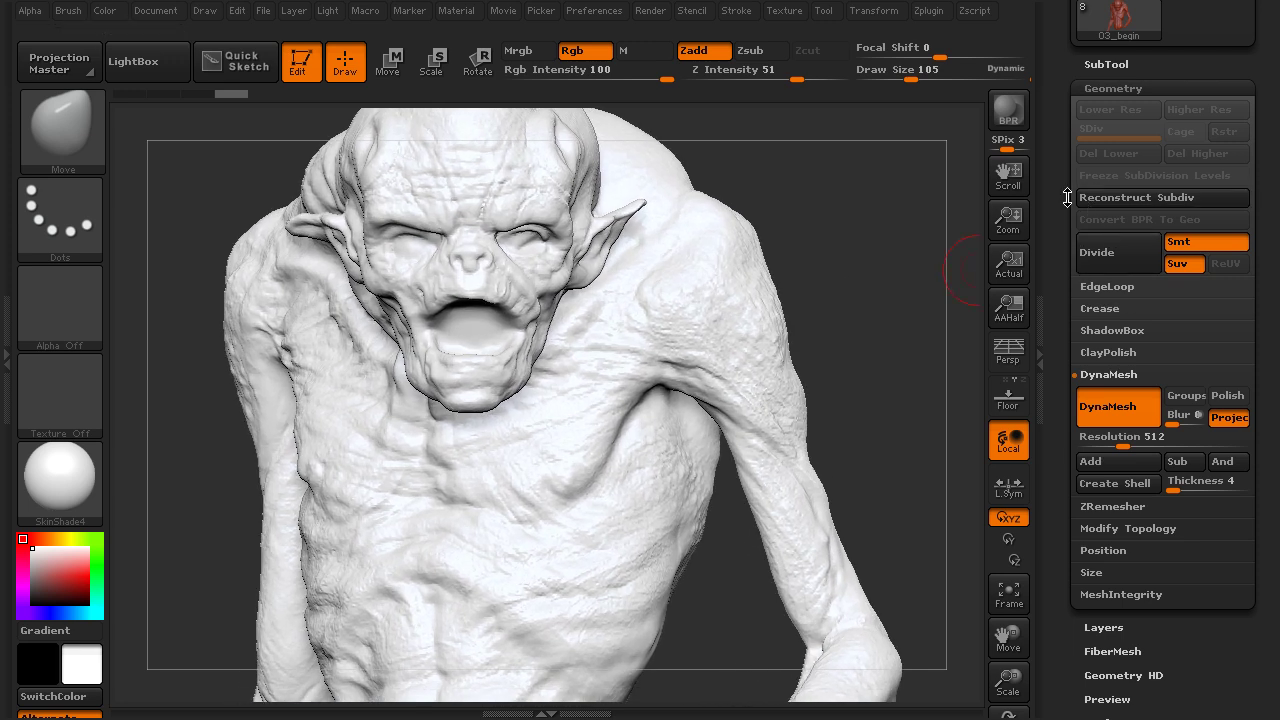
click(1106, 64)
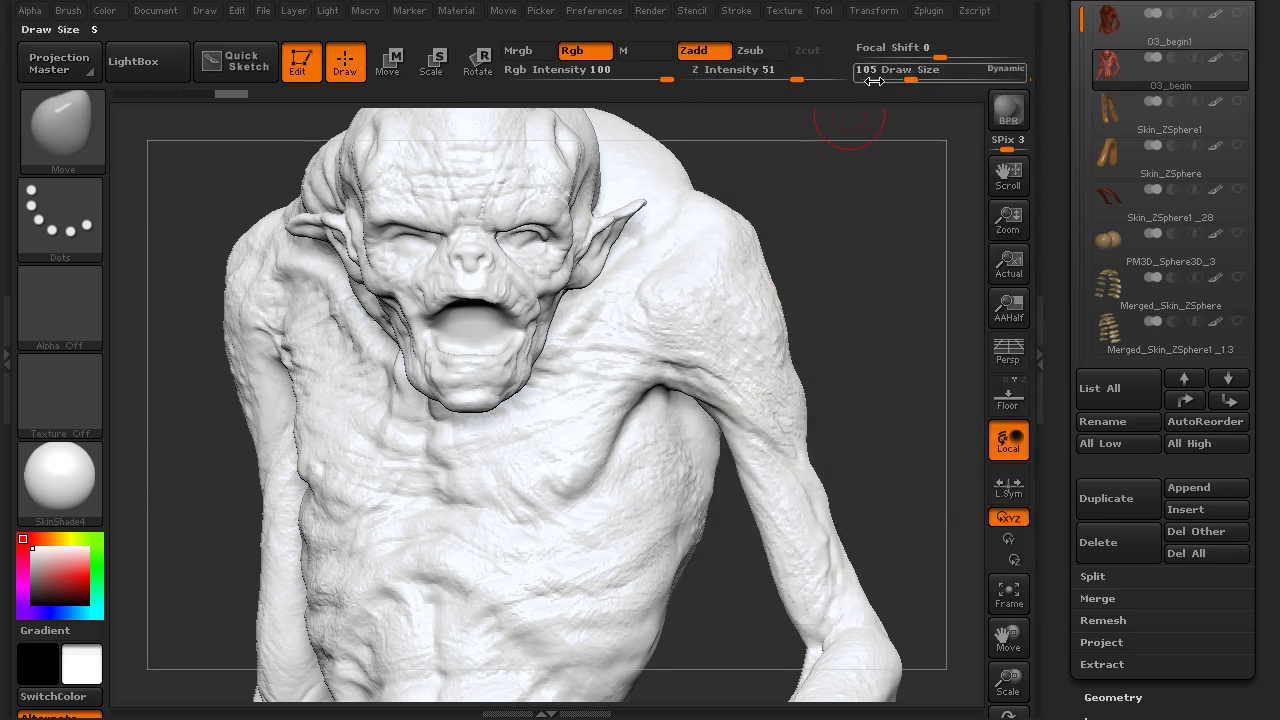
click(873, 10)
click(985, 362)
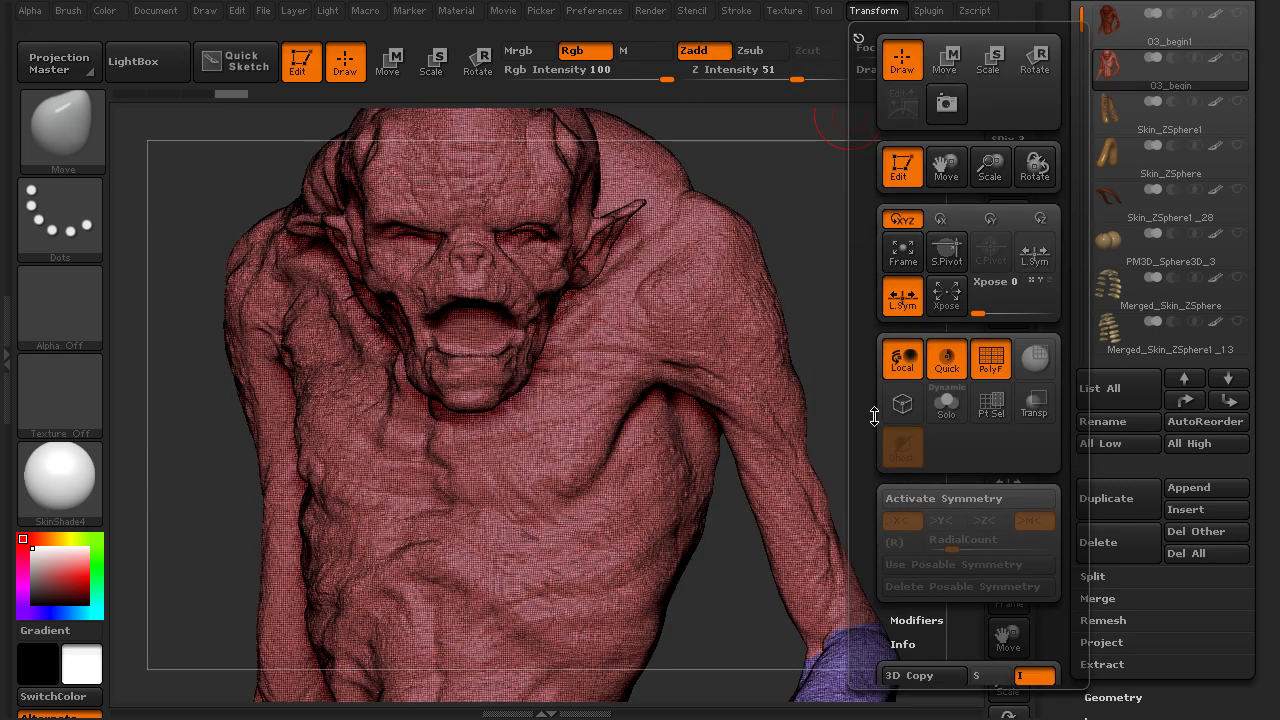
alt+drag(861, 389, 968, 471)
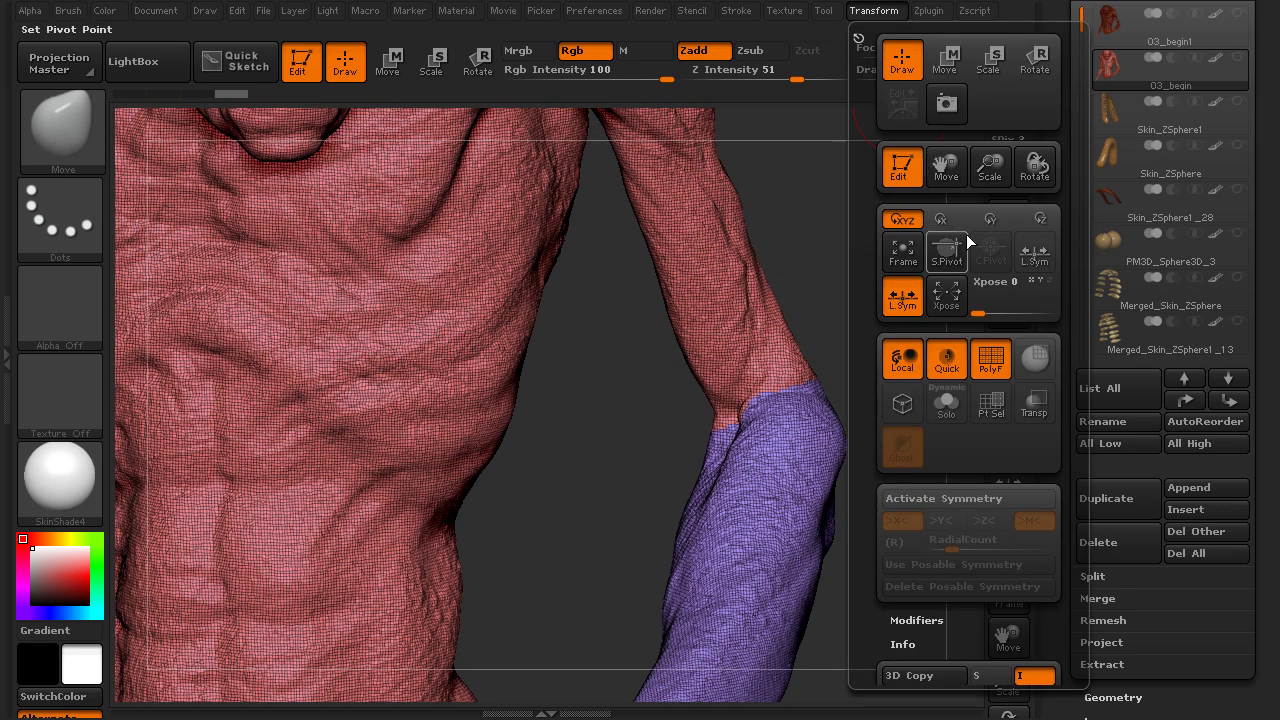
click(990, 357)
mouse_move(559, 312)
mouse_down()
mouse_move(626, 411)
mouse_move(206, 229)
mouse_up()
Step: Select the ClayBuildup brush and set its Mask By Polygroups auto masking to 100
click(58, 119)
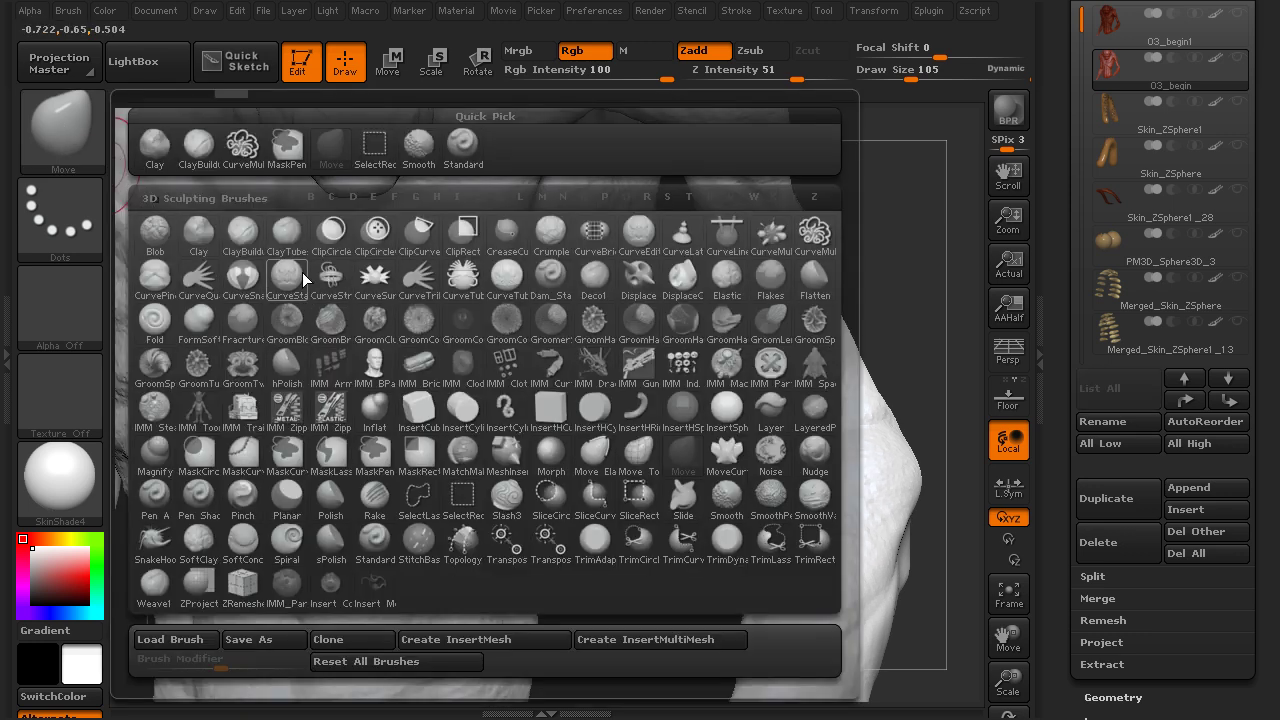
click(243, 248)
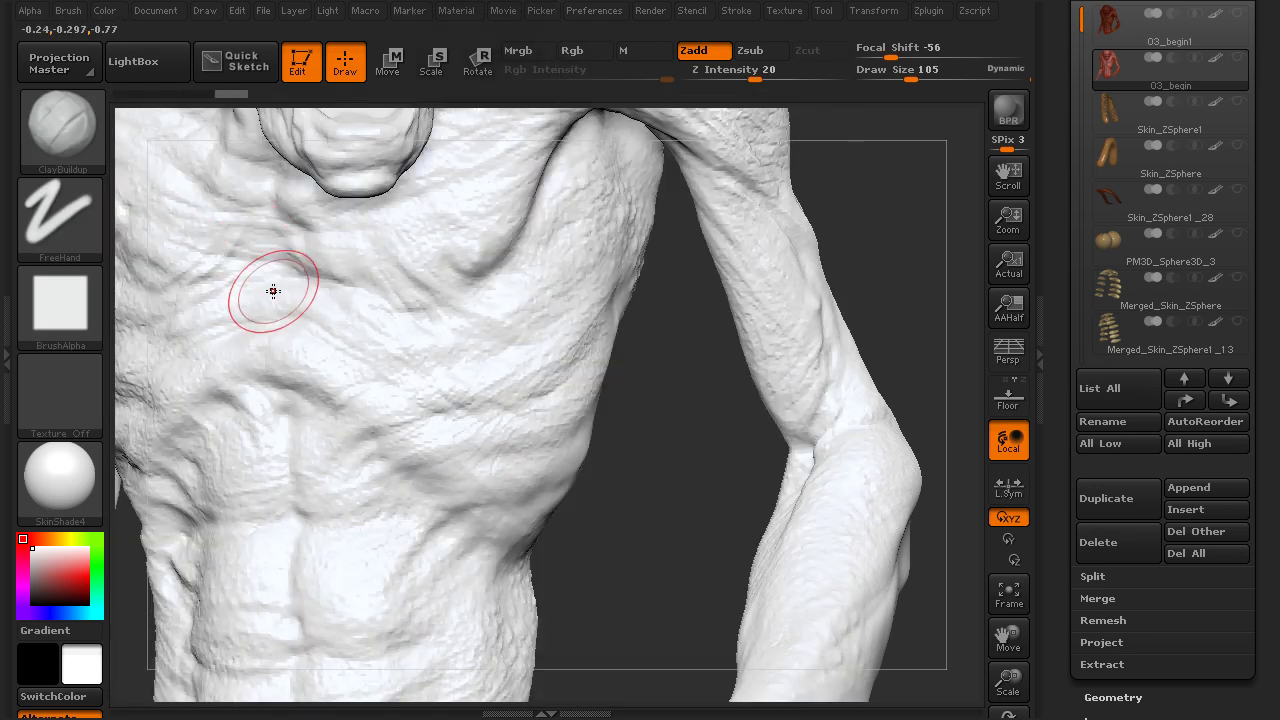
click(68, 12)
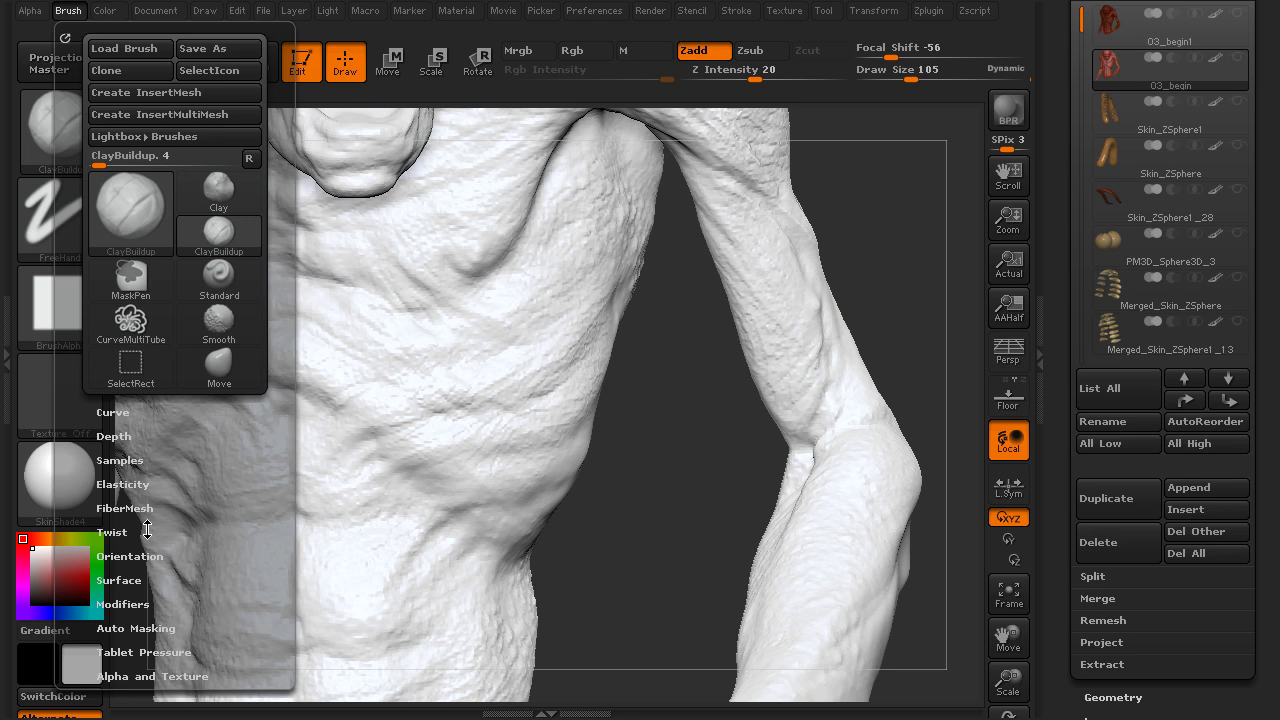
click(159, 630)
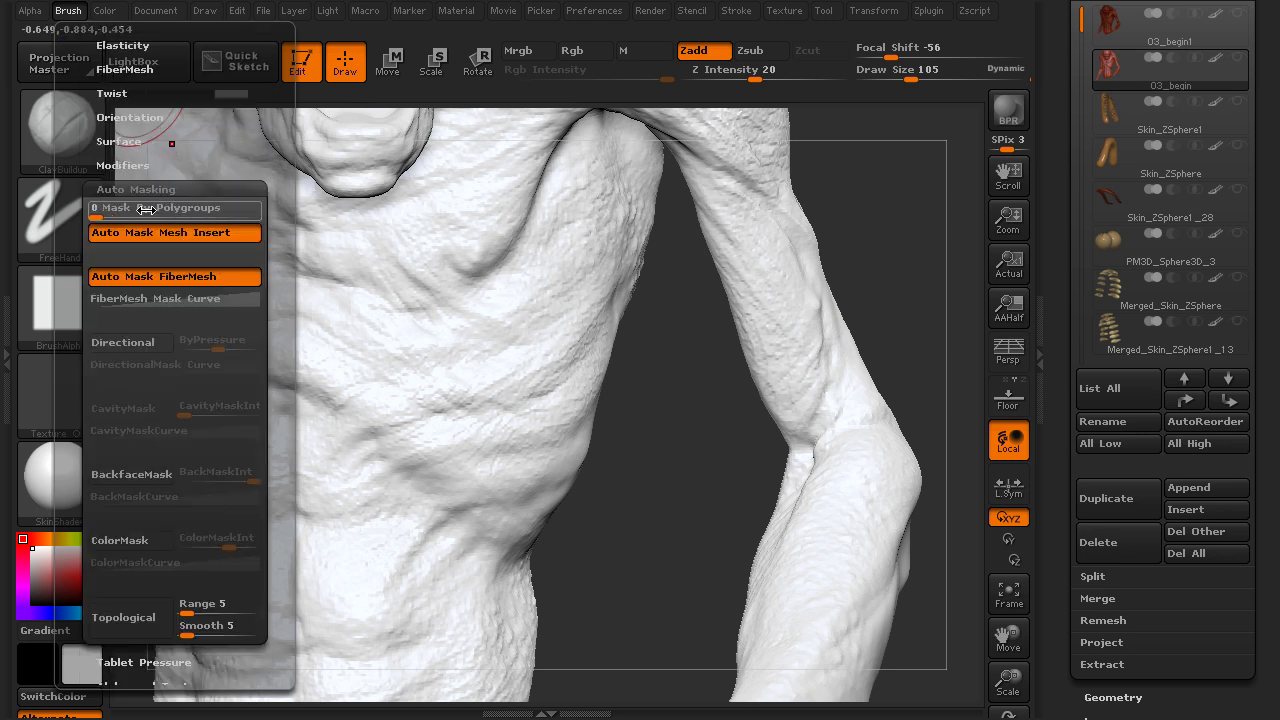
mouse_move(120, 209)
mouse_down()
mouse_move(236, 221)
mouse_move(283, 263)
mouse_up()
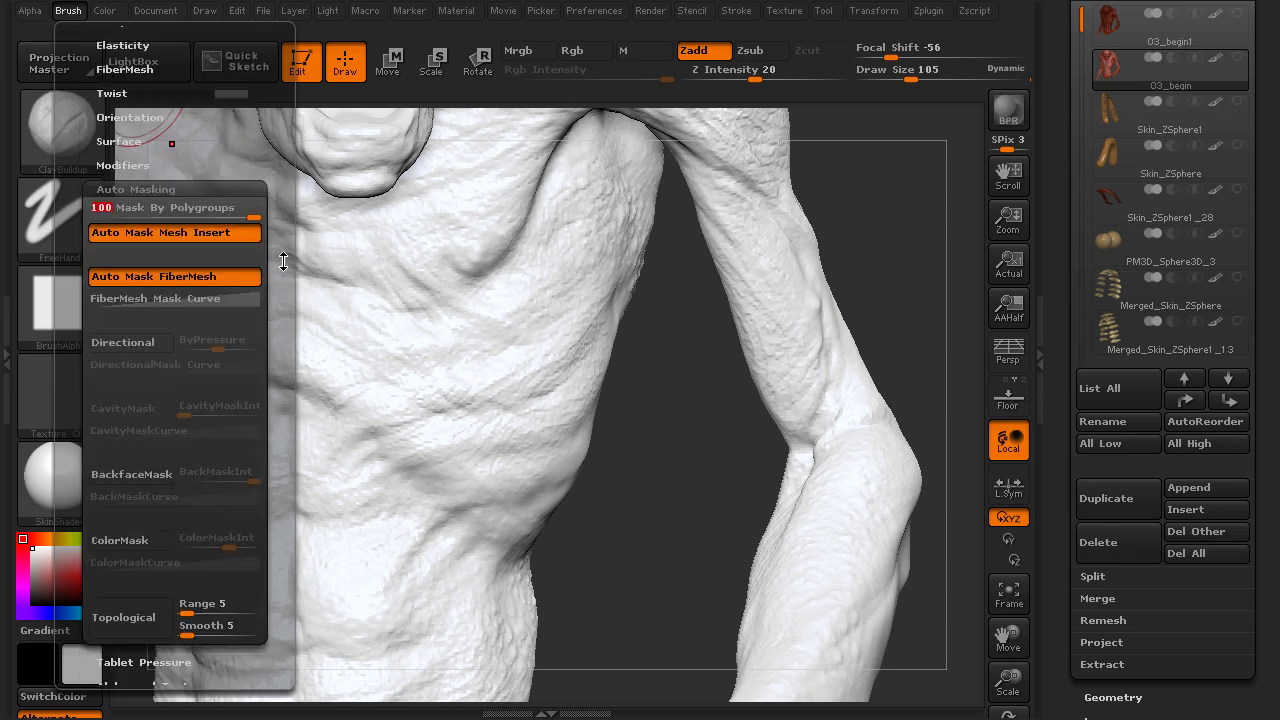
Step: Build up the front of the creature's forearm just below the elbow with ClayBuildup strokes
mouse_move(903, 366)
mouse_down()
mouse_move(920, 354)
mouse_move(677, 486)
mouse_move(409, 486)
mouse_up()
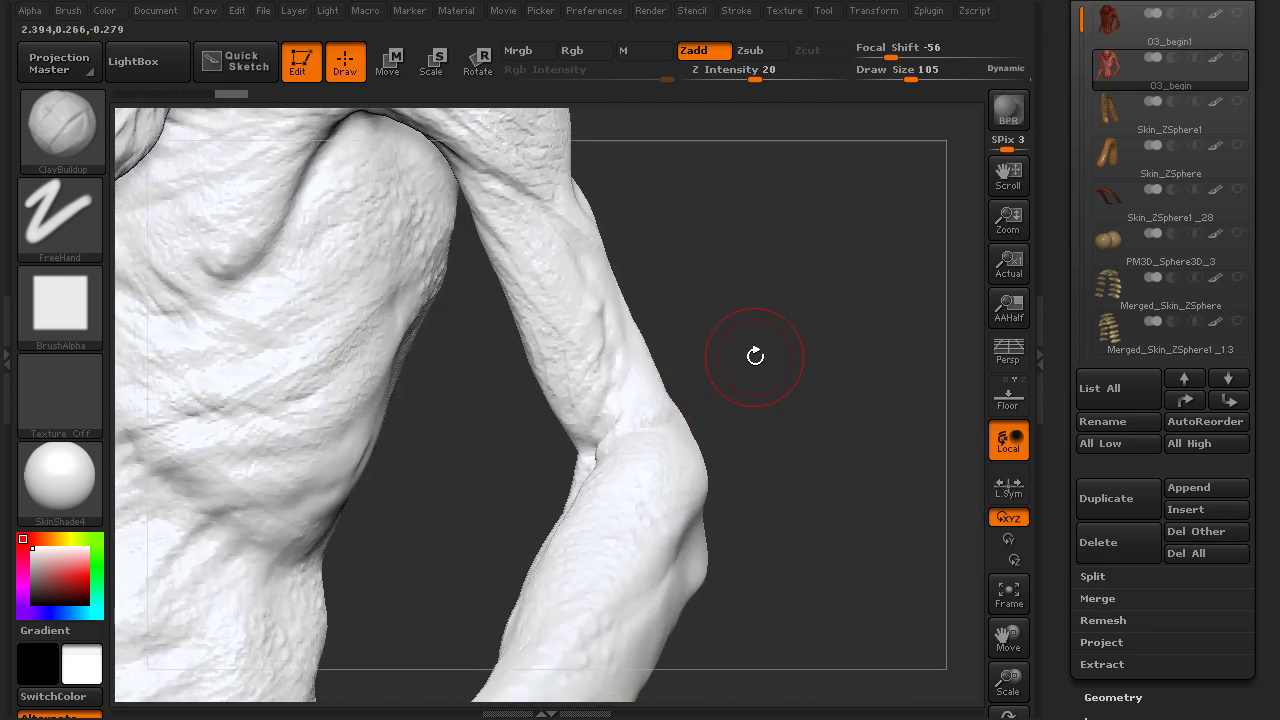
alt+drag(754, 355, 673, 288)
mouse_move(554, 401)
mouse_down()
mouse_move(551, 386)
mouse_move(566, 393)
mouse_move(587, 357)
mouse_move(510, 419)
mouse_move(506, 408)
mouse_up()
drag(650, 315, 760, 306)
mouse_move(503, 398)
mouse_down()
mouse_move(494, 434)
mouse_move(471, 386)
mouse_move(446, 465)
mouse_move(430, 372)
mouse_move(421, 473)
mouse_up()
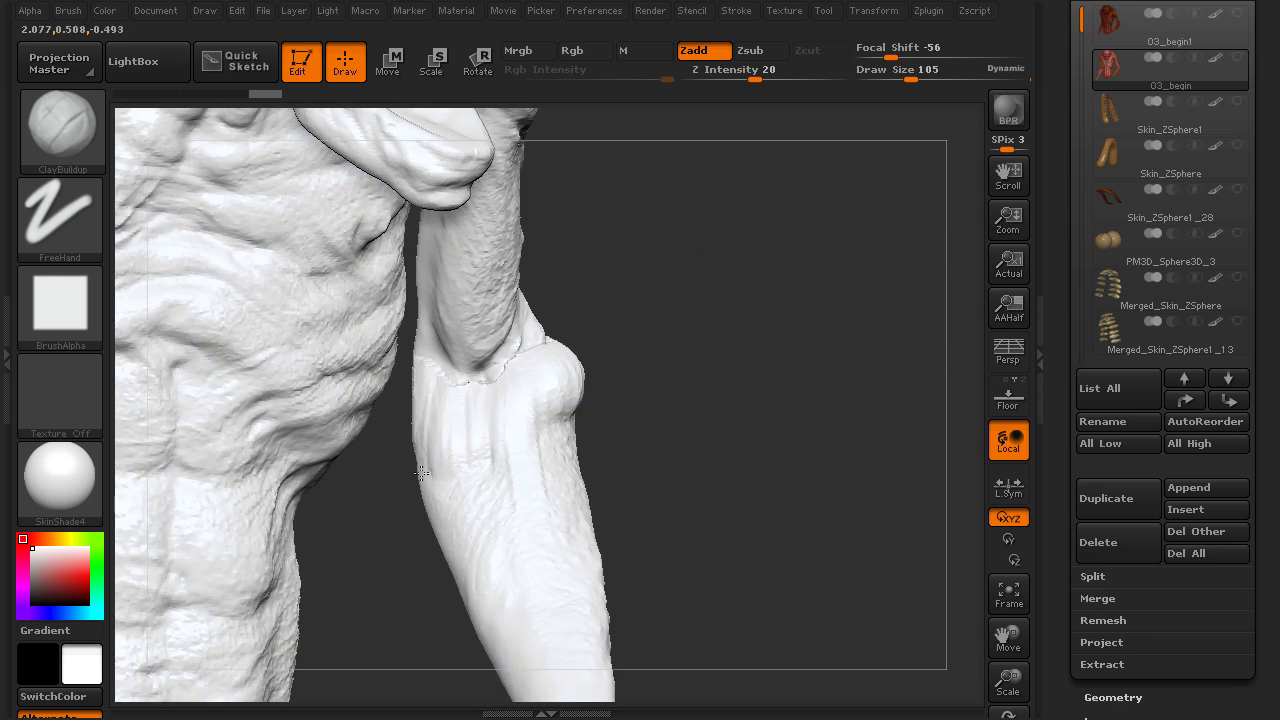
mouse_move(491, 414)
mouse_down()
mouse_move(506, 506)
mouse_move(437, 508)
mouse_move(500, 506)
mouse_up()
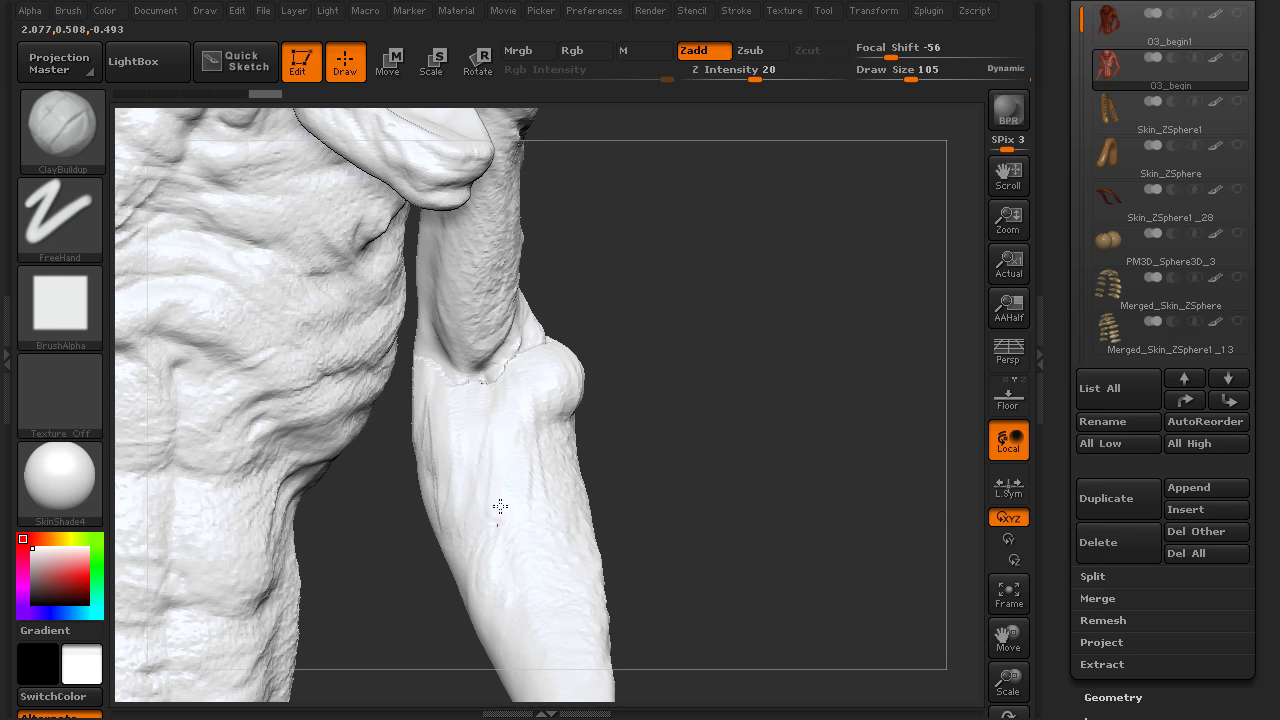
drag(645, 450, 740, 440)
mouse_move(522, 406)
mouse_down()
mouse_move(557, 457)
mouse_move(576, 400)
mouse_up()
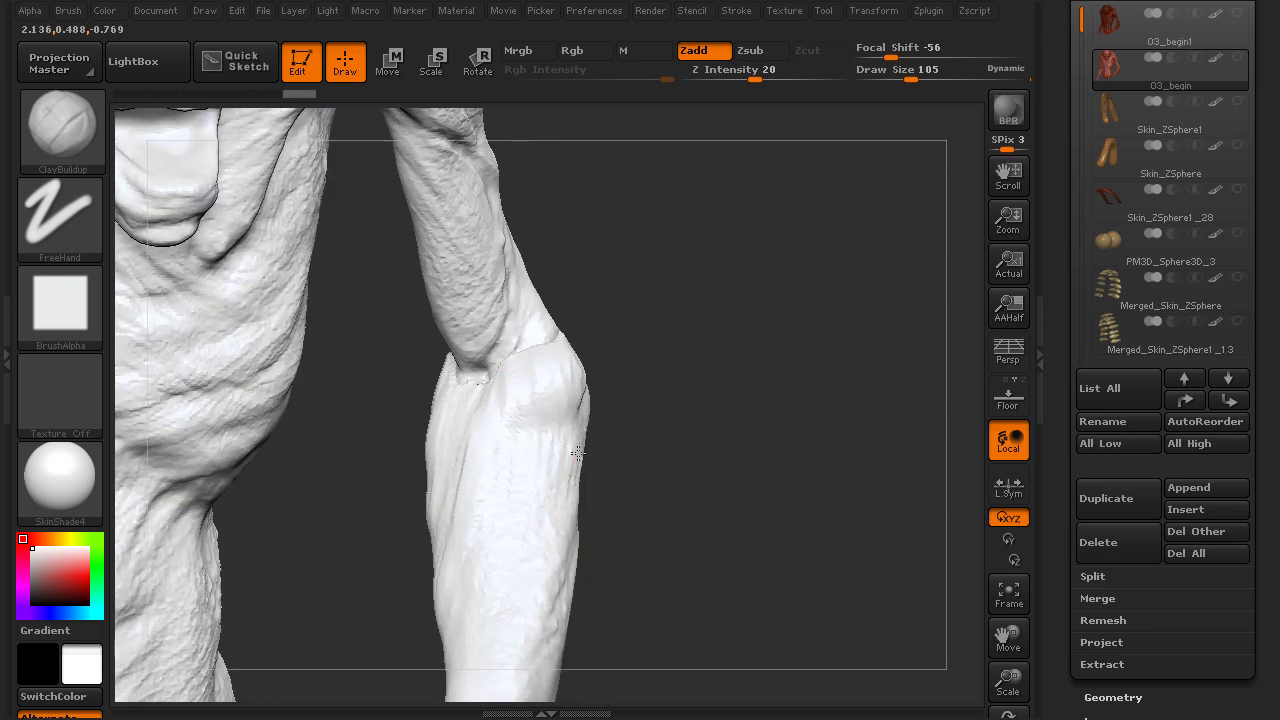
Step: Build up the outer side and back of the elbow along the forearm polygroup's edge with ClayBuildup strokes
drag(740, 410, 628, 440)
mouse_move(622, 456)
mouse_down()
mouse_move(615, 396)
mouse_move(663, 371)
mouse_move(639, 319)
mouse_move(650, 371)
mouse_up()
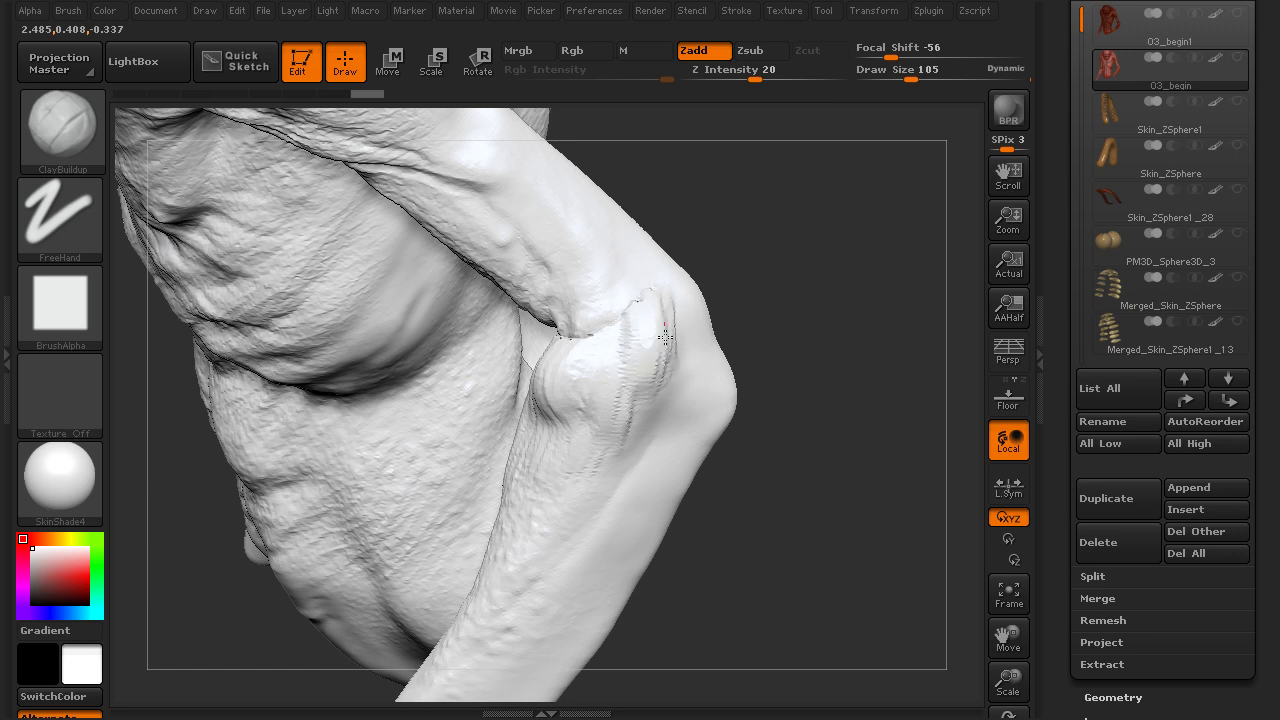
drag(771, 291, 829, 271)
mouse_move(804, 326)
mouse_down()
mouse_move(629, 323)
mouse_move(489, 543)
mouse_move(593, 379)
mouse_move(620, 400)
mouse_move(654, 357)
mouse_move(694, 466)
mouse_move(714, 457)
mouse_move(666, 460)
mouse_move(621, 499)
mouse_up()
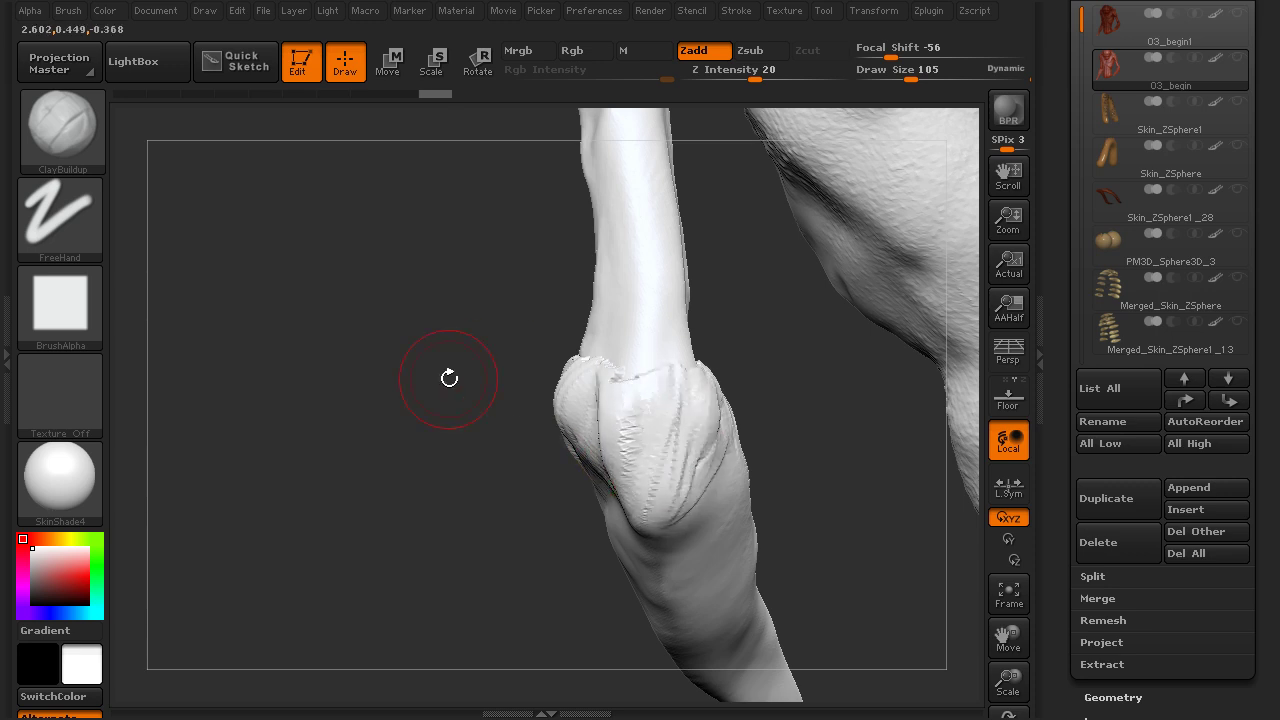
Step: Turn off DynaMesh mode for the 03_begin body
mouse_move(449, 378)
mouse_down()
mouse_move(631, 420)
mouse_move(766, 380)
mouse_move(782, 340)
mouse_move(766, 340)
mouse_move(857, 343)
mouse_move(766, 357)
mouse_move(734, 331)
mouse_move(786, 357)
mouse_move(965, 355)
mouse_up()
scroll(1066, 300, down, 4)
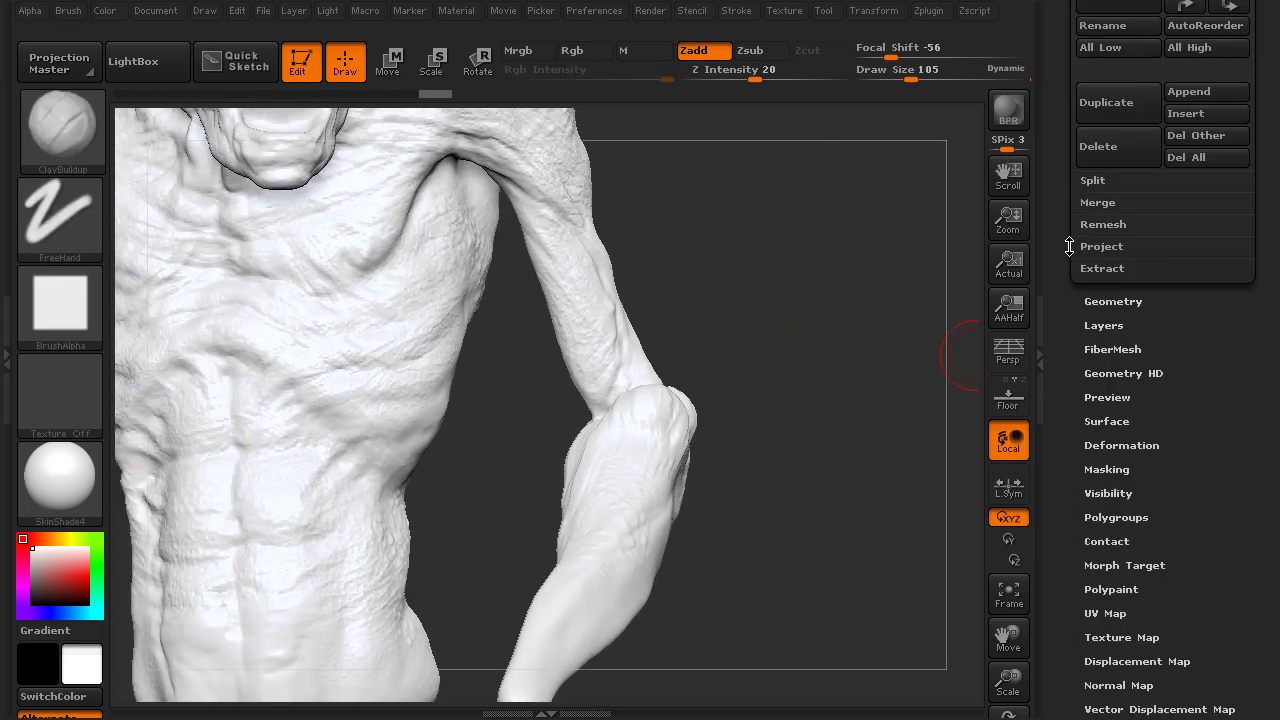
click(1113, 301)
mouse_move(850, 368)
mouse_down()
mouse_move(852, 380)
mouse_move(837, 229)
mouse_up()
Step: Turn on the polygon wireframe and frame the torso and sculpted forearm to show their polygroups
click(884, 12)
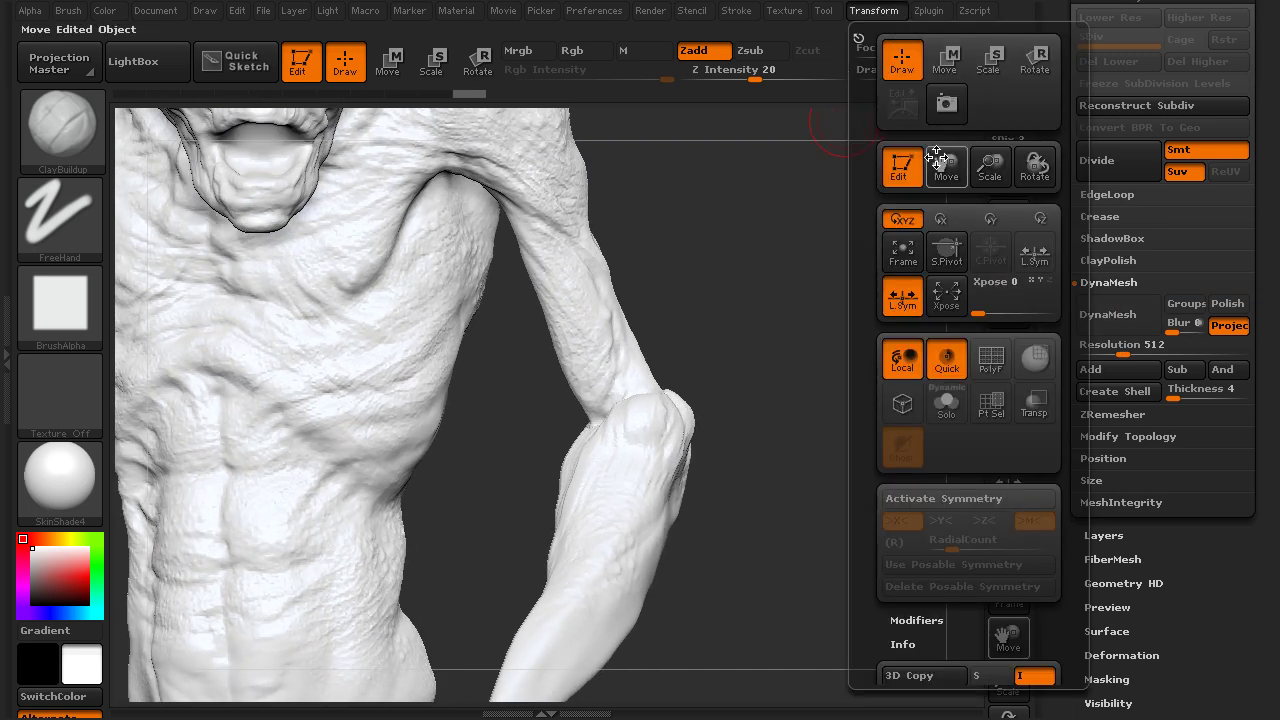
click(990, 362)
mouse_move(794, 380)
mouse_down()
mouse_move(750, 390)
mouse_move(838, 384)
mouse_up()
mouse_move(791, 344)
alt+mouse_down()
mouse_move(797, 369)
mouse_move(837, 366)
mouse_move(852, 264)
mouse_move(874, 366)
alt+mouse_up()
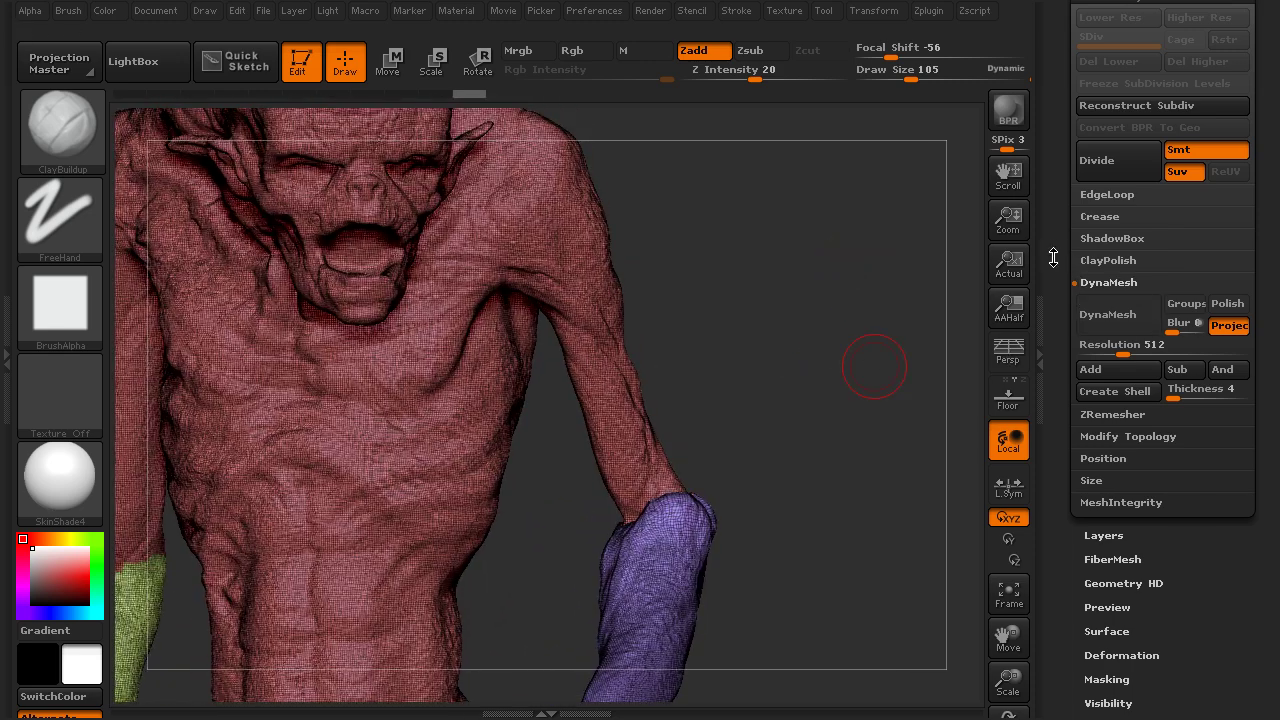
Step: Open the subtool list and select the 03_begin subtool
drag(1053, 258, 1053, 576)
click(1114, 288)
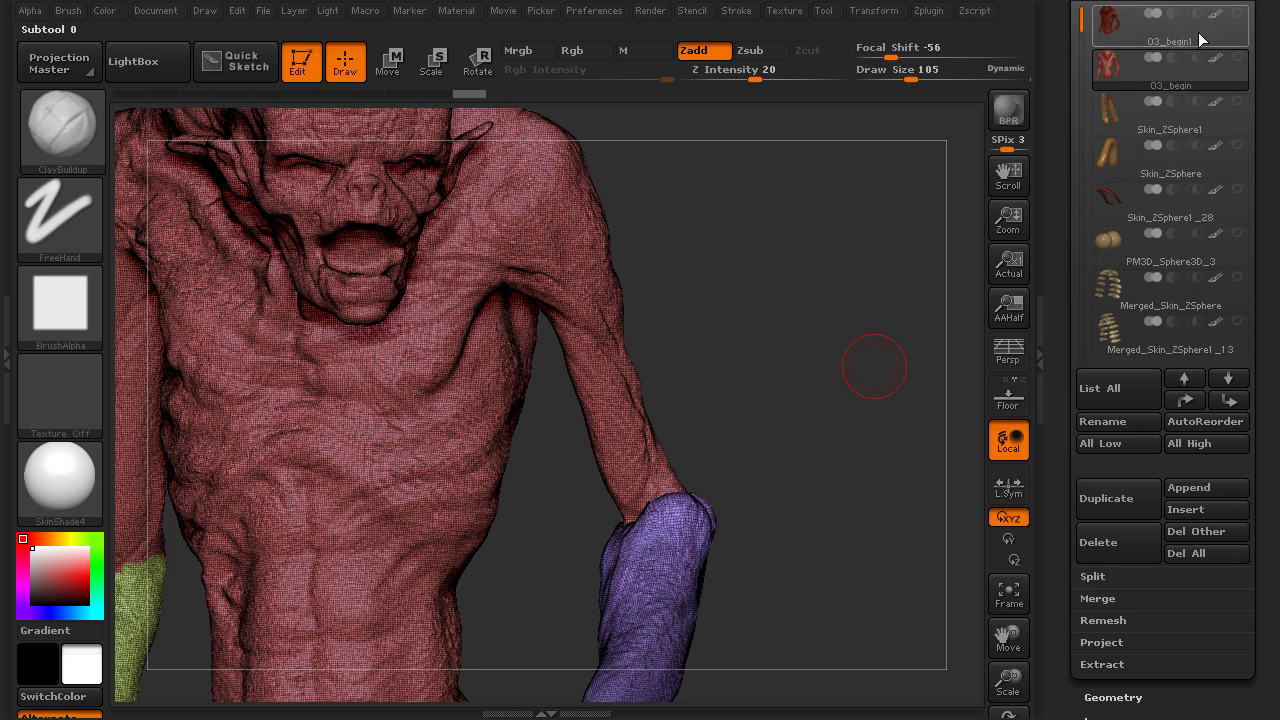
click(1218, 62)
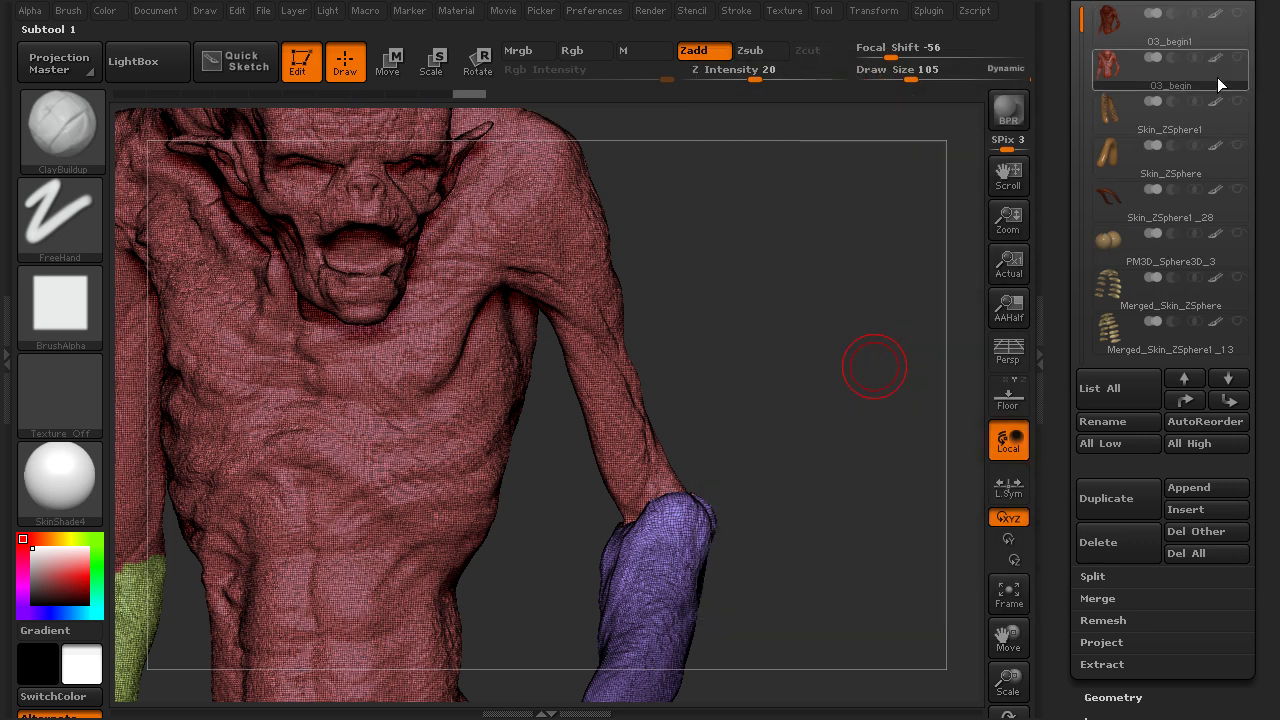
mouse_move(1220, 67)
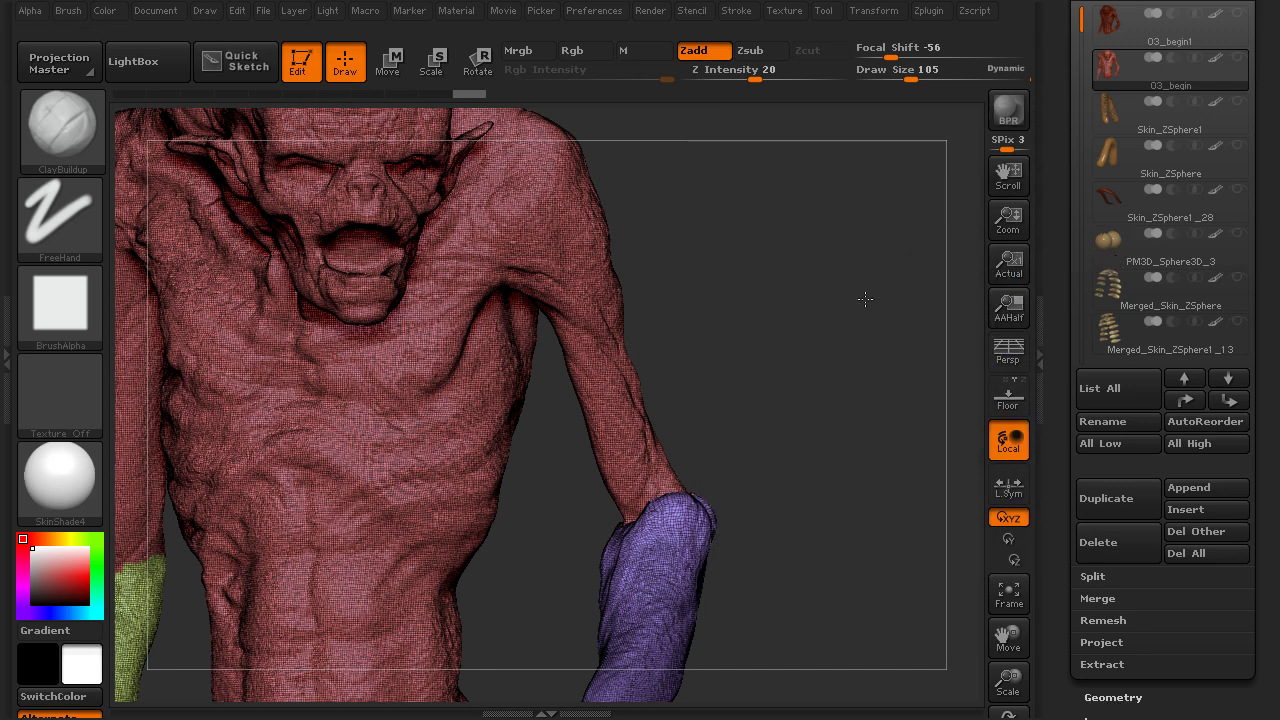
drag(863, 297, 860, 296)
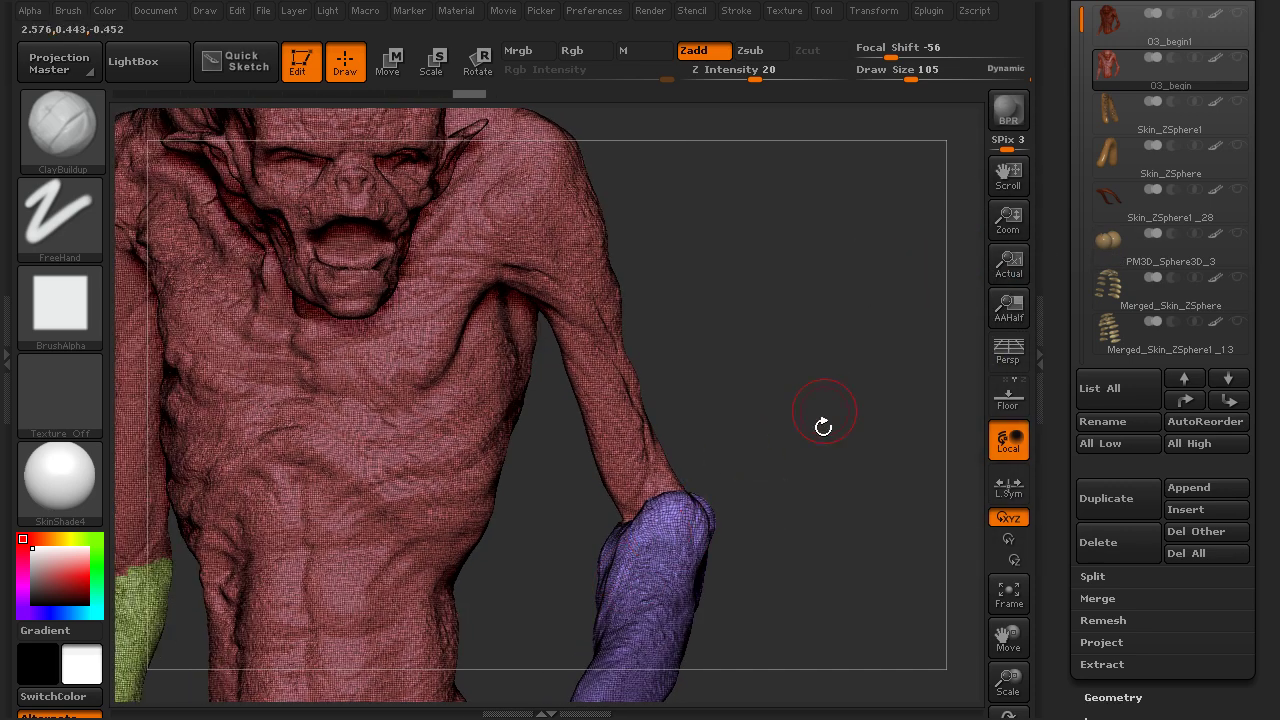
mouse_move(823, 427)
mouse_down()
mouse_move(829, 360)
mouse_move(688, 327)
mouse_up()
drag(798, 390, 943, 234)
drag(1053, 189, 1056, 288)
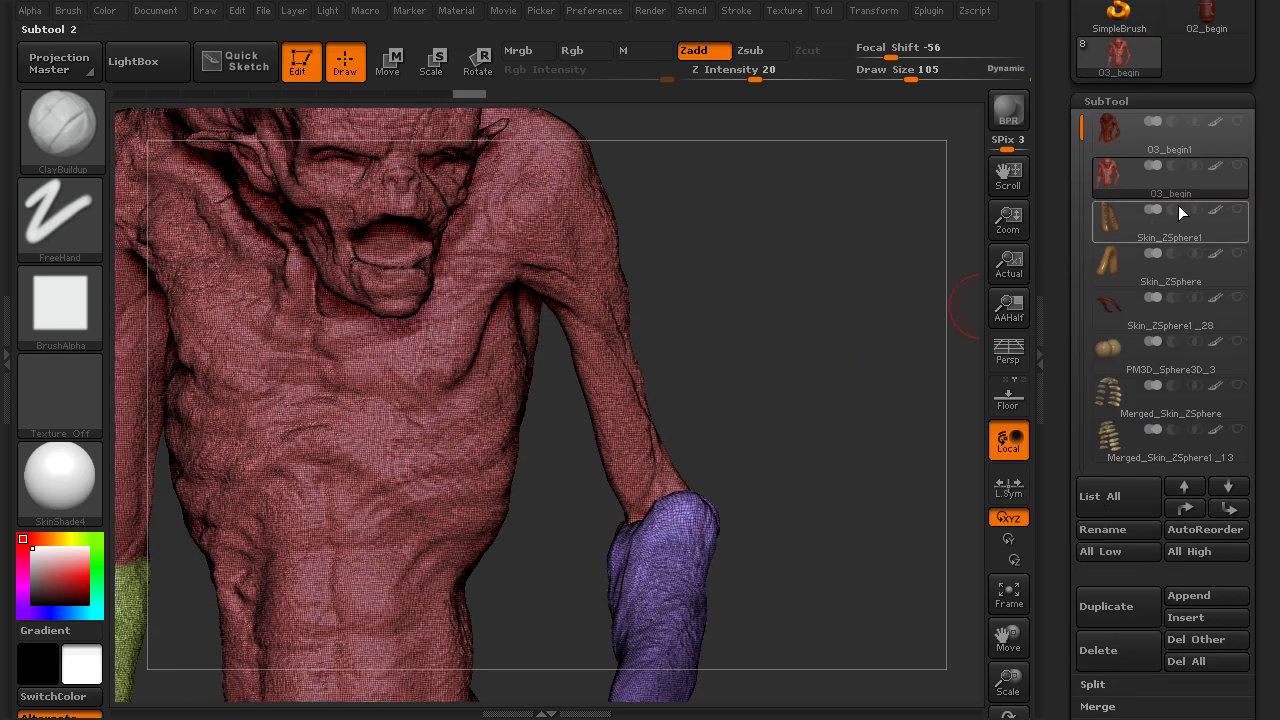
mouse_move(1204, 176)
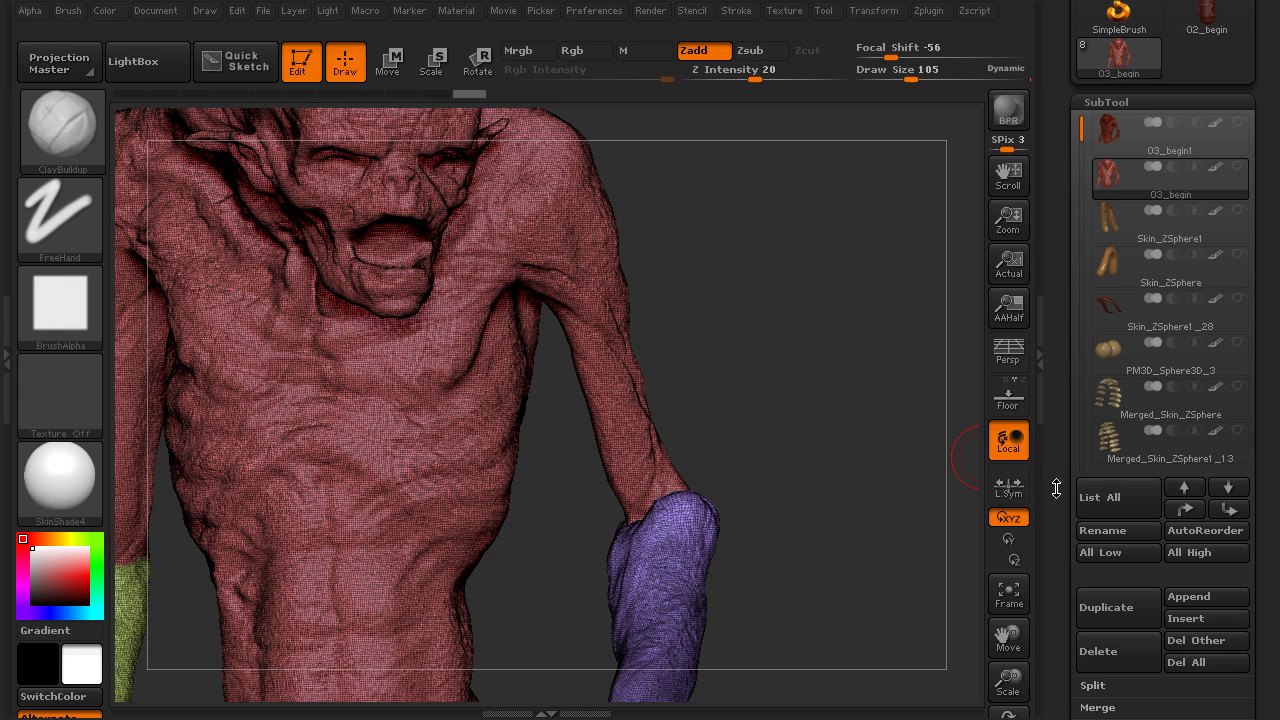
drag(1062, 636, 1064, 360)
drag(1066, 474, 1066, 380)
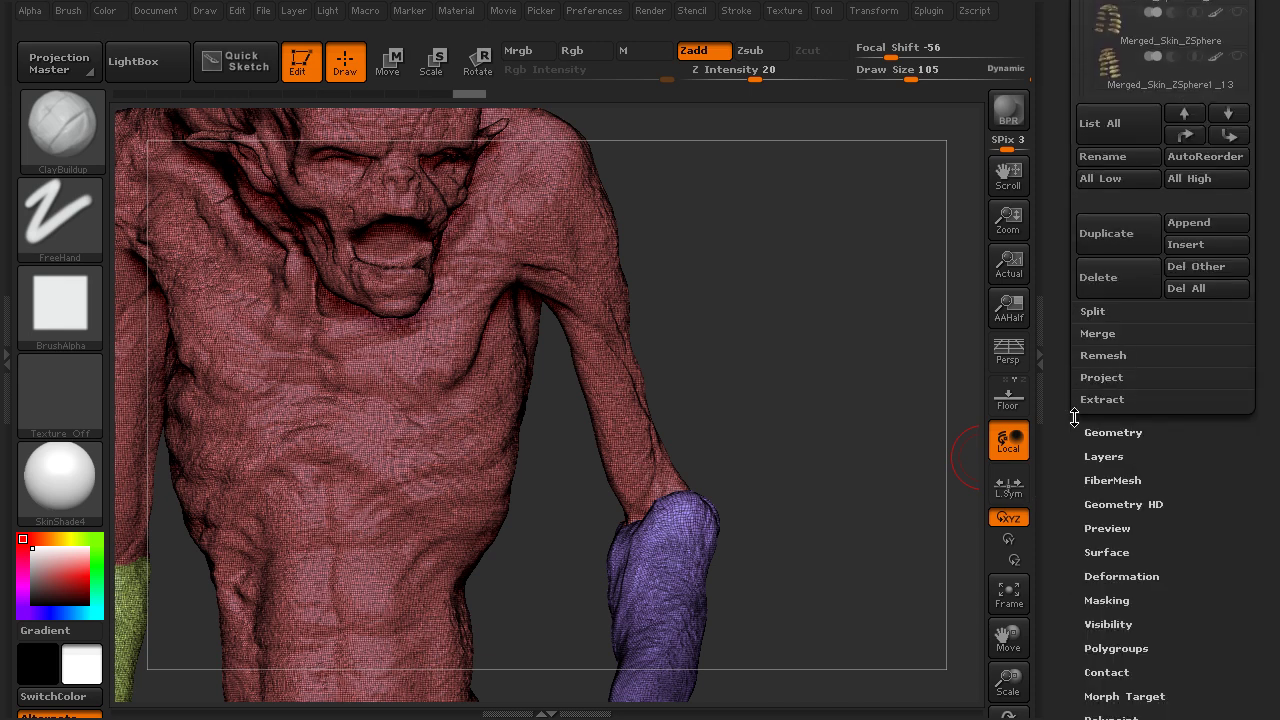
mouse_move(733, 347)
mouse_down()
mouse_move(651, 337)
mouse_move(669, 340)
mouse_up()
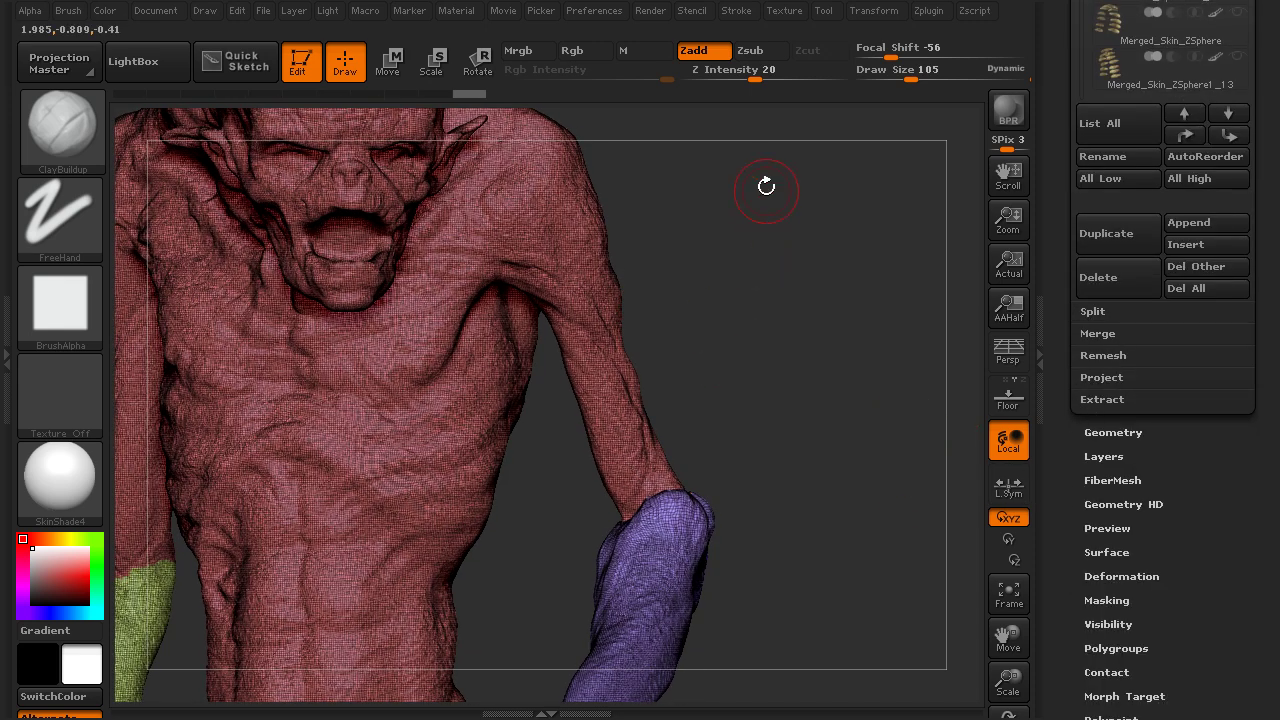